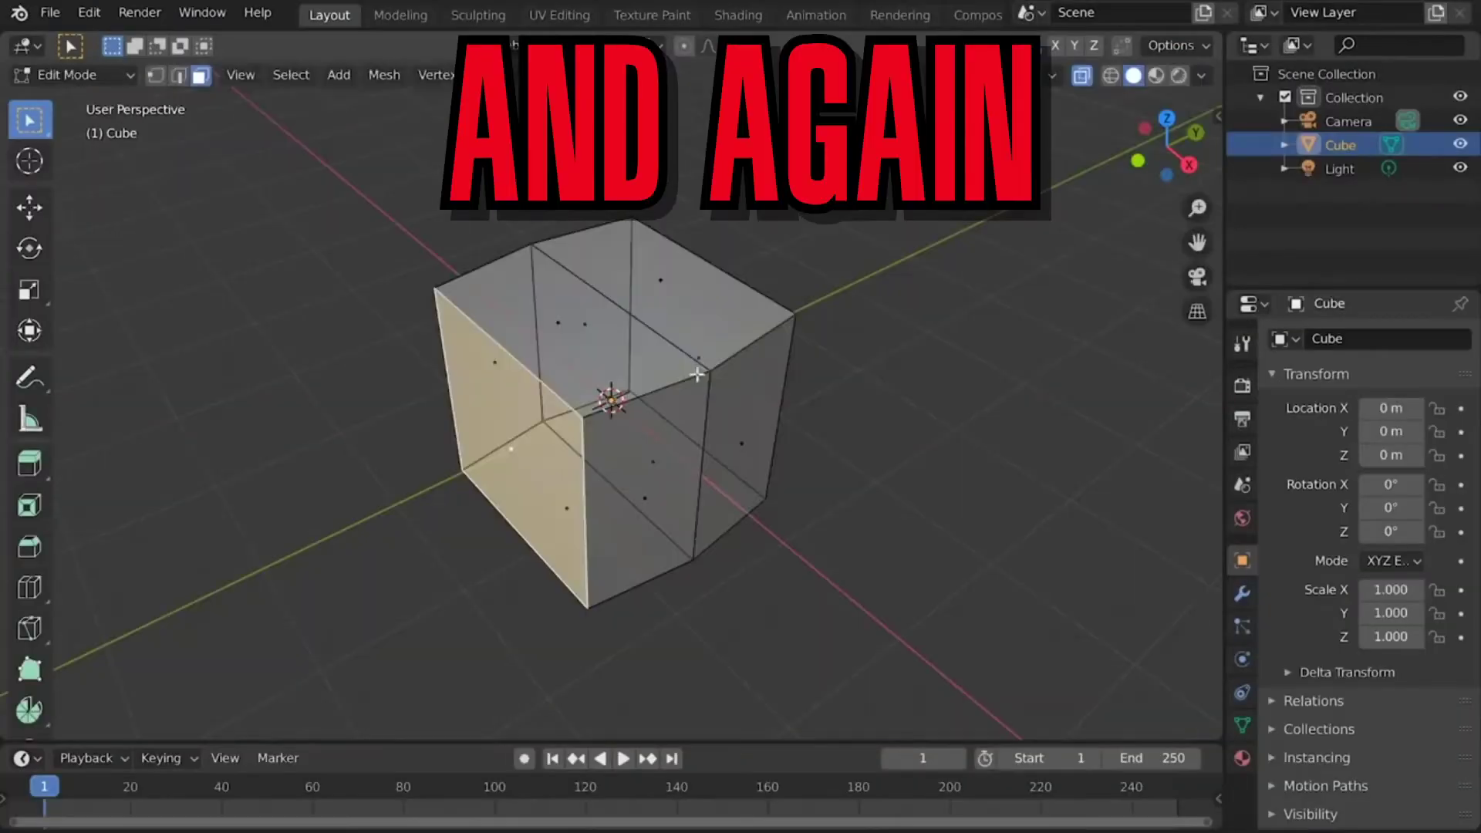
Scale the cube's selected side face along the X axis.
key("s")
key("x")
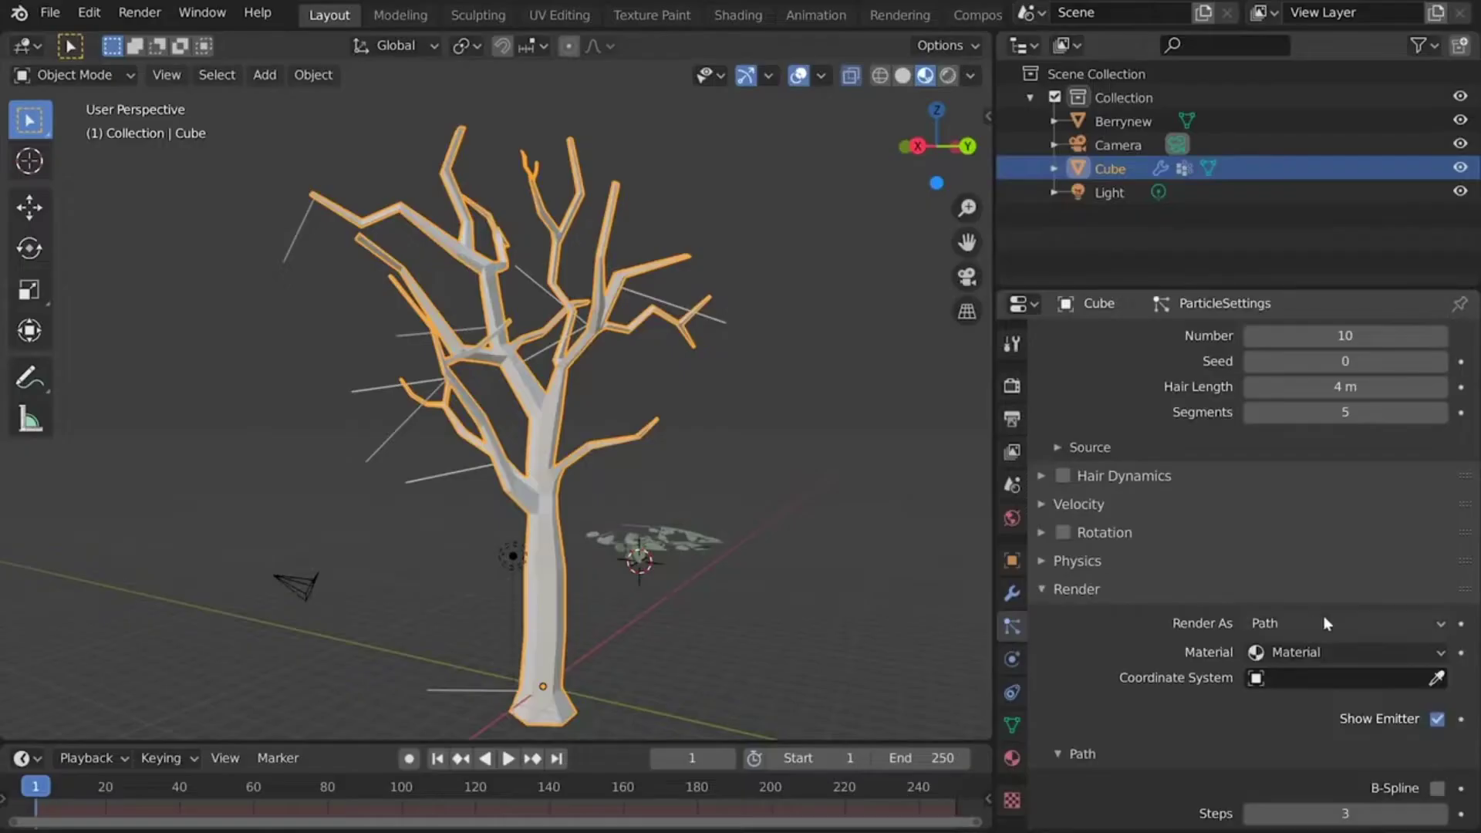
Set the tree's hair particles to render as Object and choose the instance object.
left_click(1322, 622)
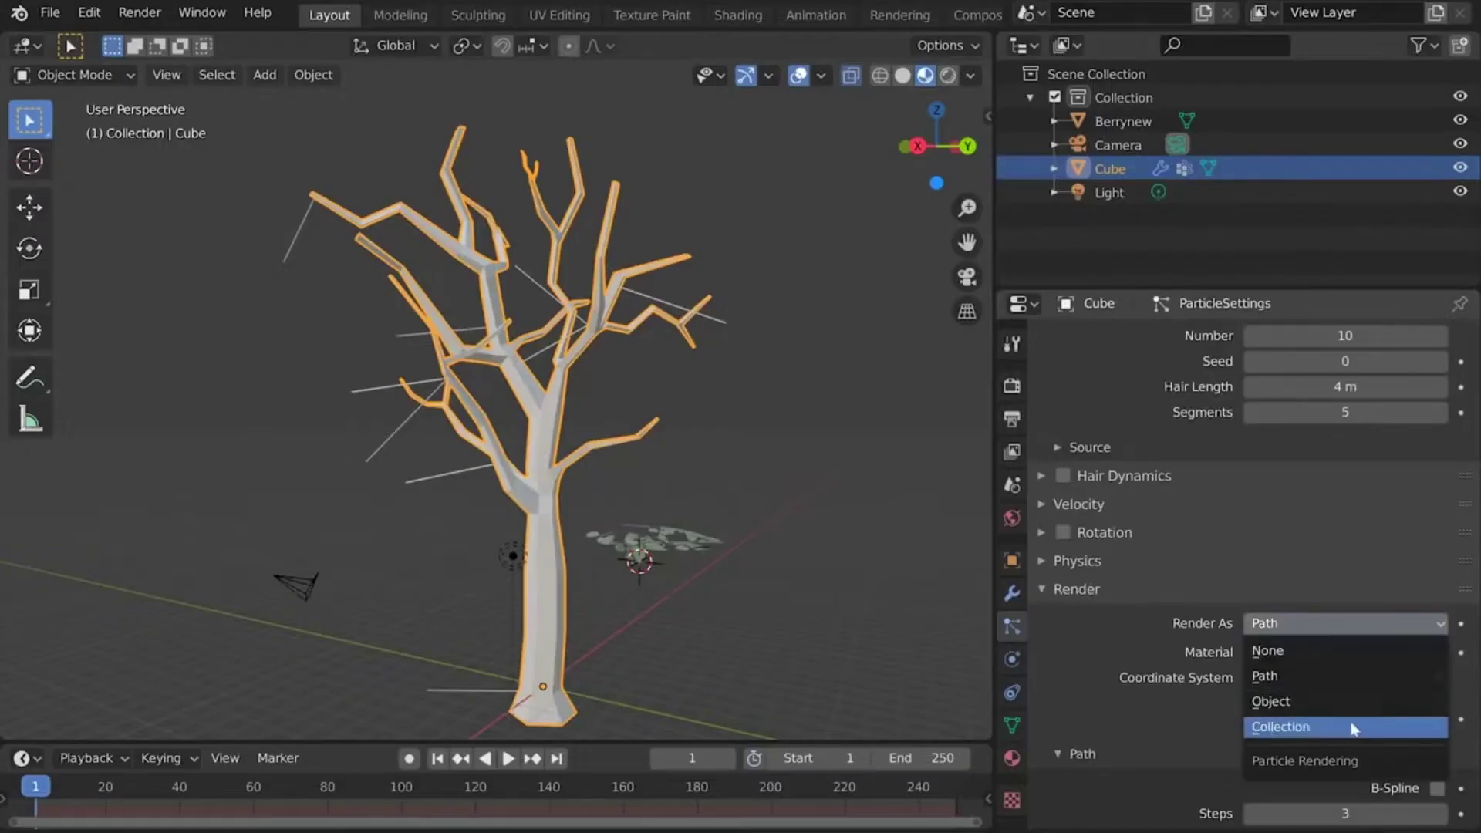
left_click(1349, 698)
scroll(1350, 540, "down", 3)
left_click(1340, 651)
left_click(1265, 404)
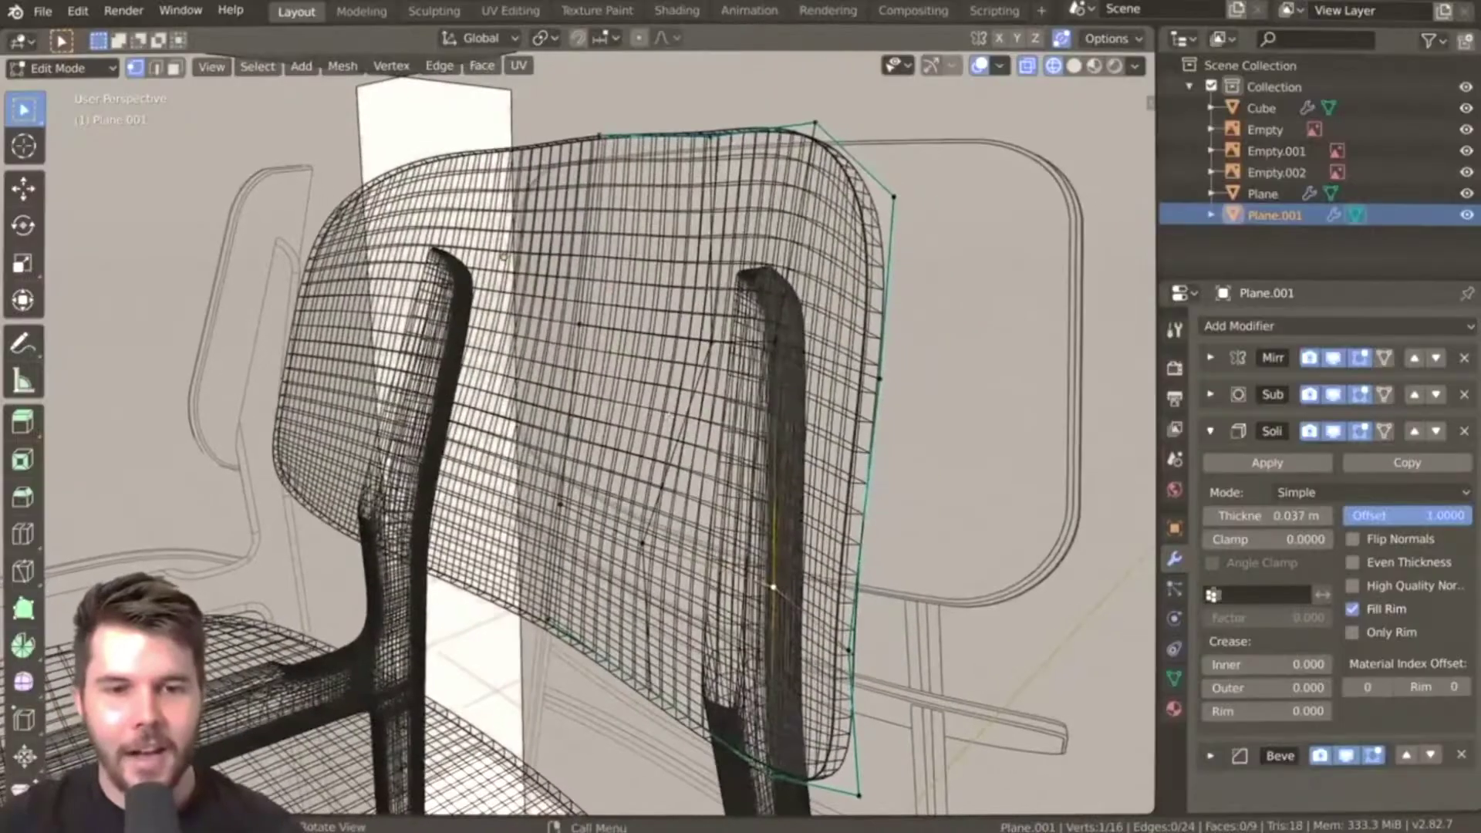
Leave Edit Mode on the chair's backrest mesh.
mouse_move(586, 432)
middle_mouse_down()
mouse_move(532, 420)
mouse_move(633, 408)
mouse_move(587, 401)
mouse_move(555, 416)
middle_mouse_up()
key("Tab")
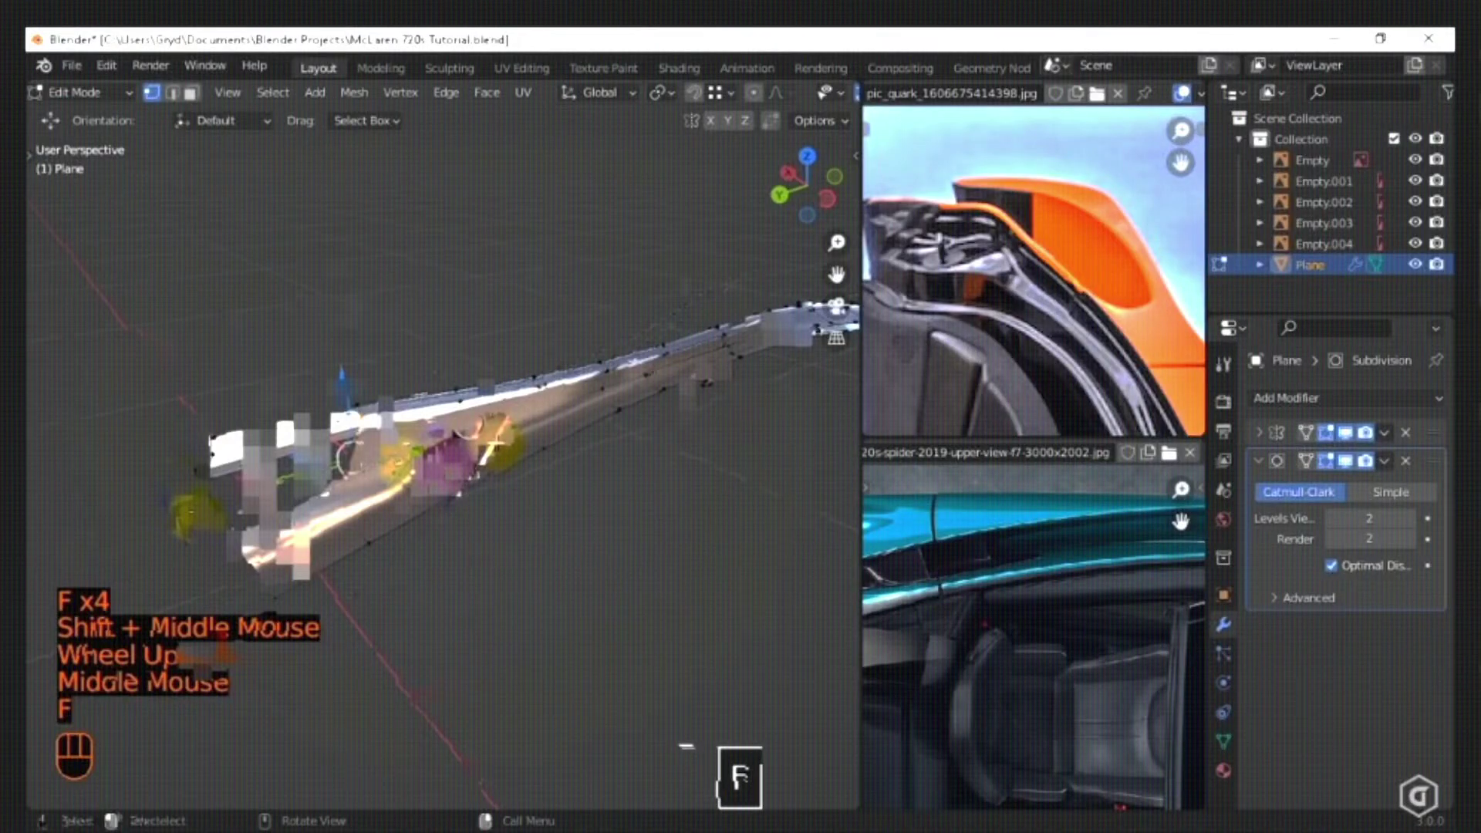
Fill a face between the selected vertices of the car body panel.
key("f")
middle_click_drag(489, 414, 536, 467)
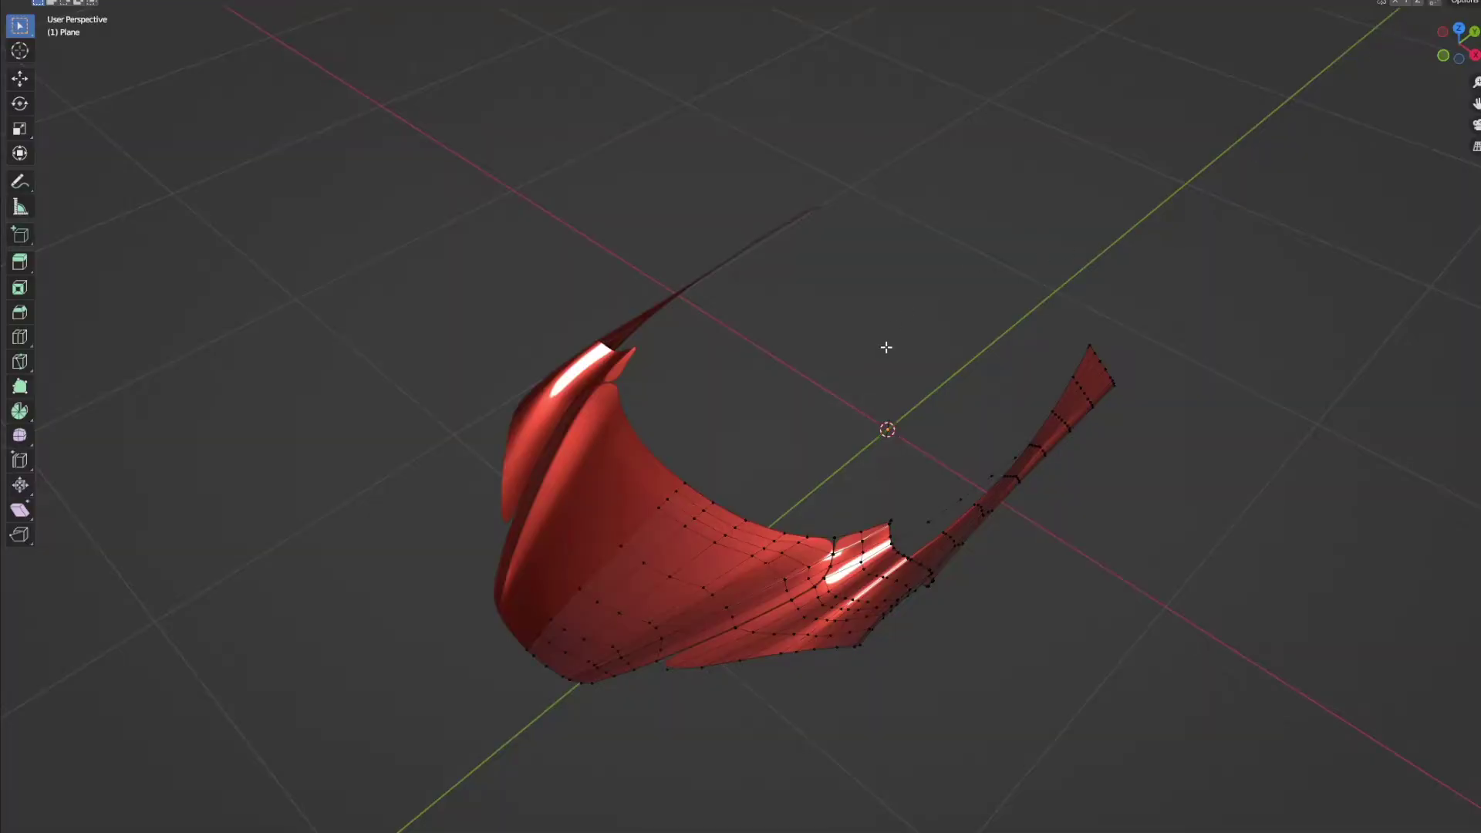
middle_click_drag(885, 347, 876, 283)
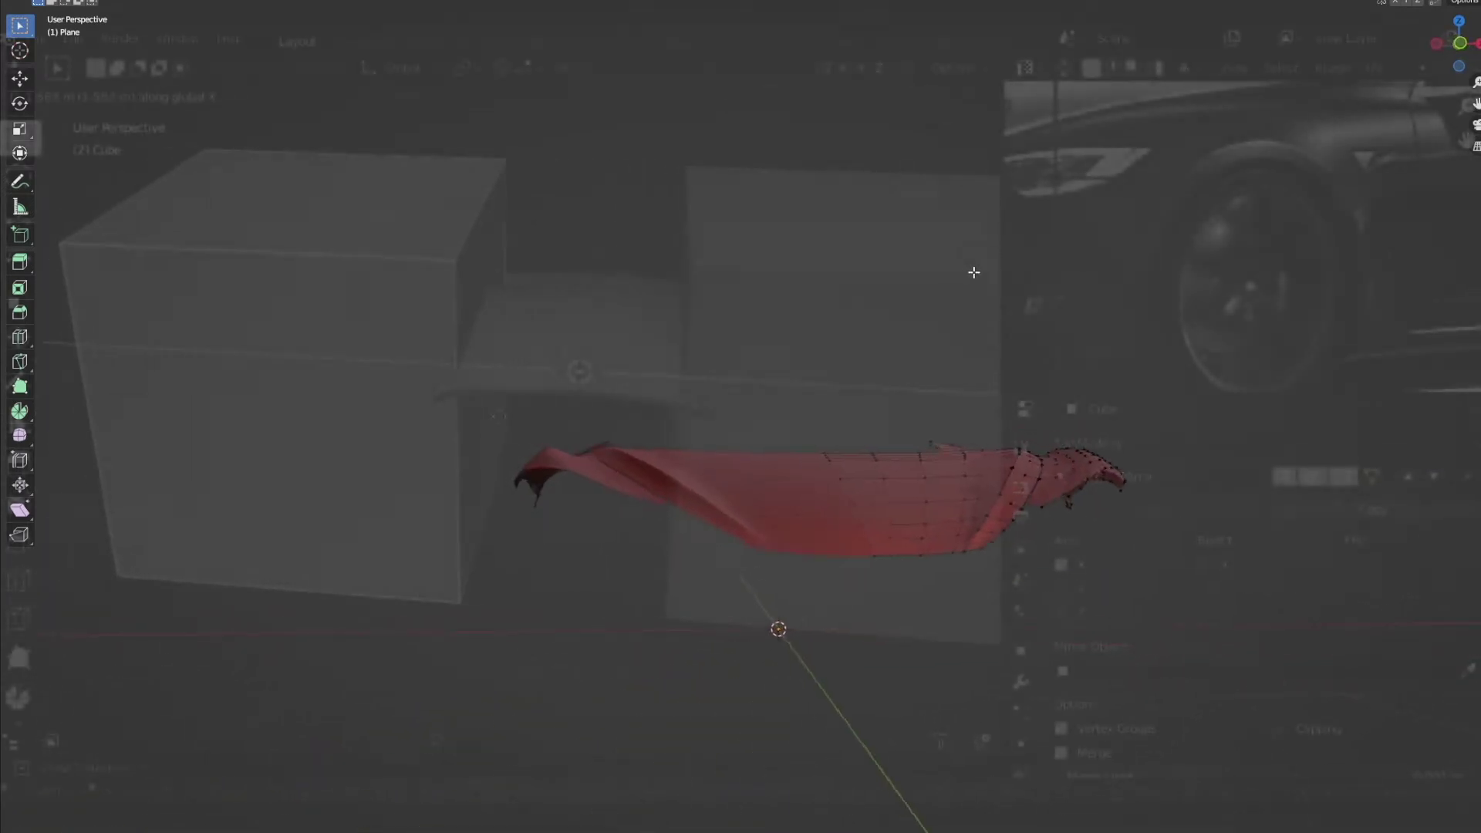
mouse_move(986, 274)
middle_mouse_down()
mouse_move(1001, 324)
mouse_move(966, 265)
middle_mouse_up()
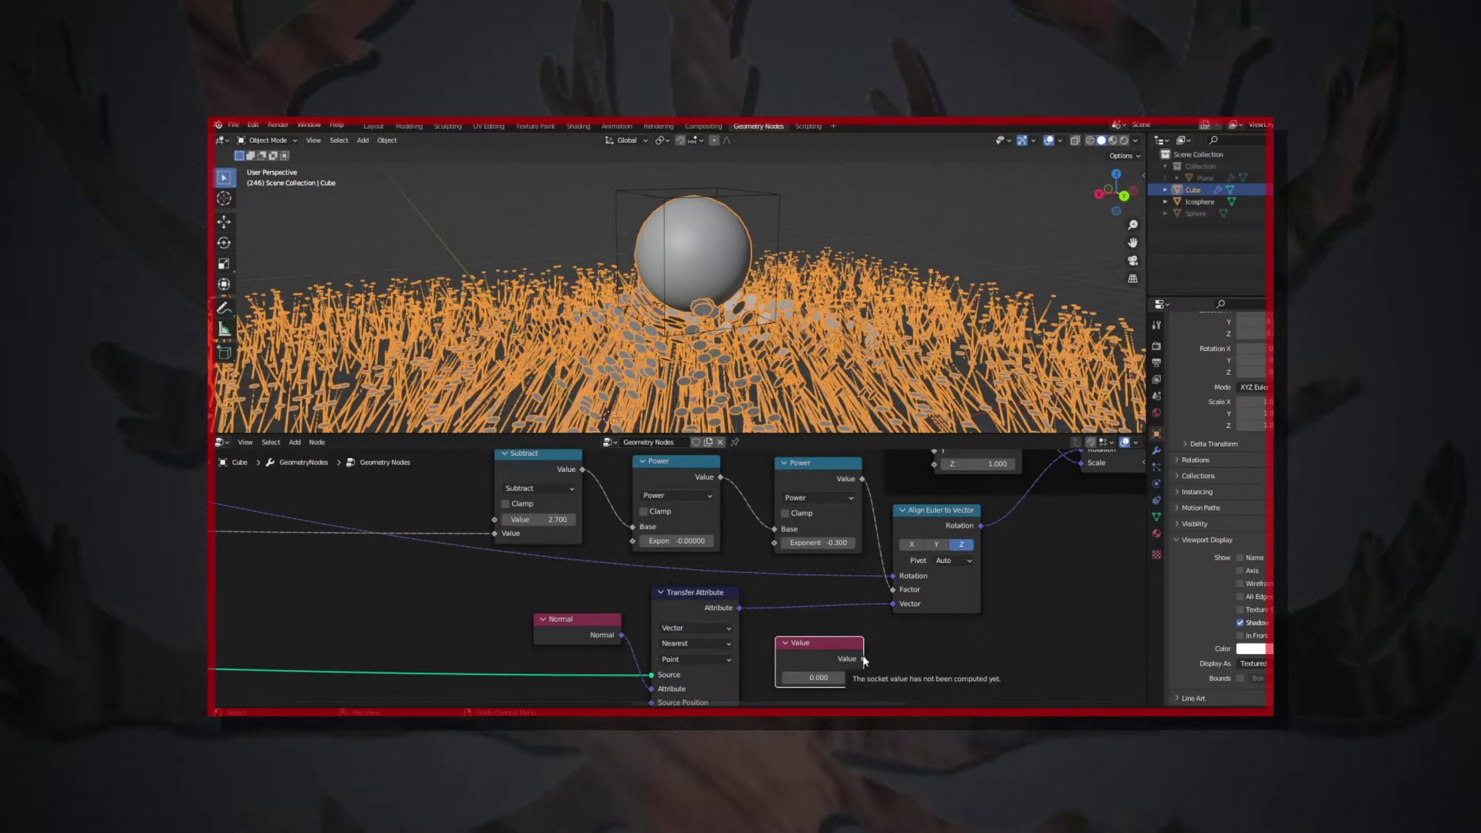
Connect the Value node's output to the Factor input of the Align Euler to Vector node.
left_click_drag(865, 658, 874, 586)
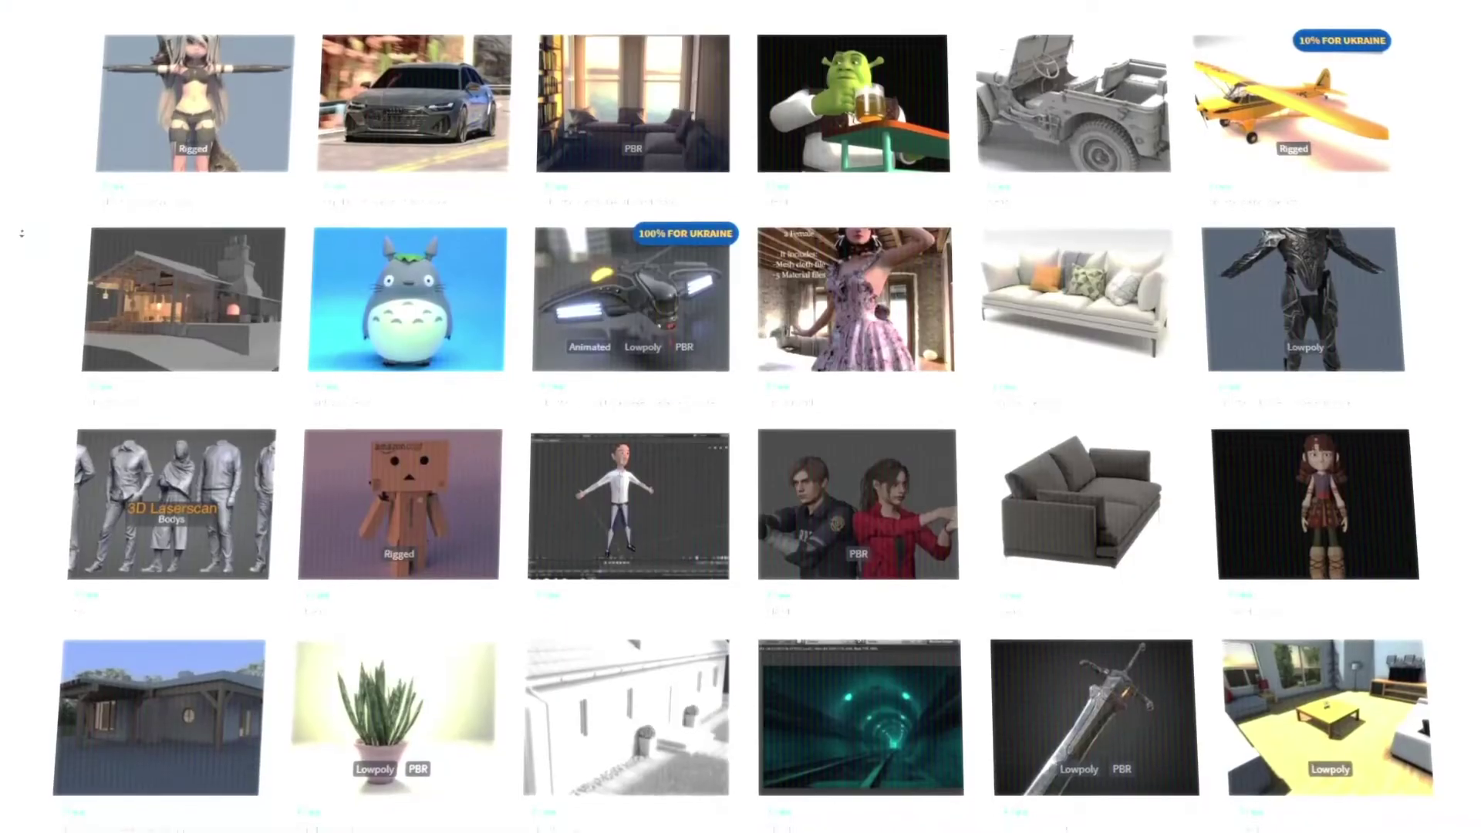
scroll(22, 233, "down", 2)
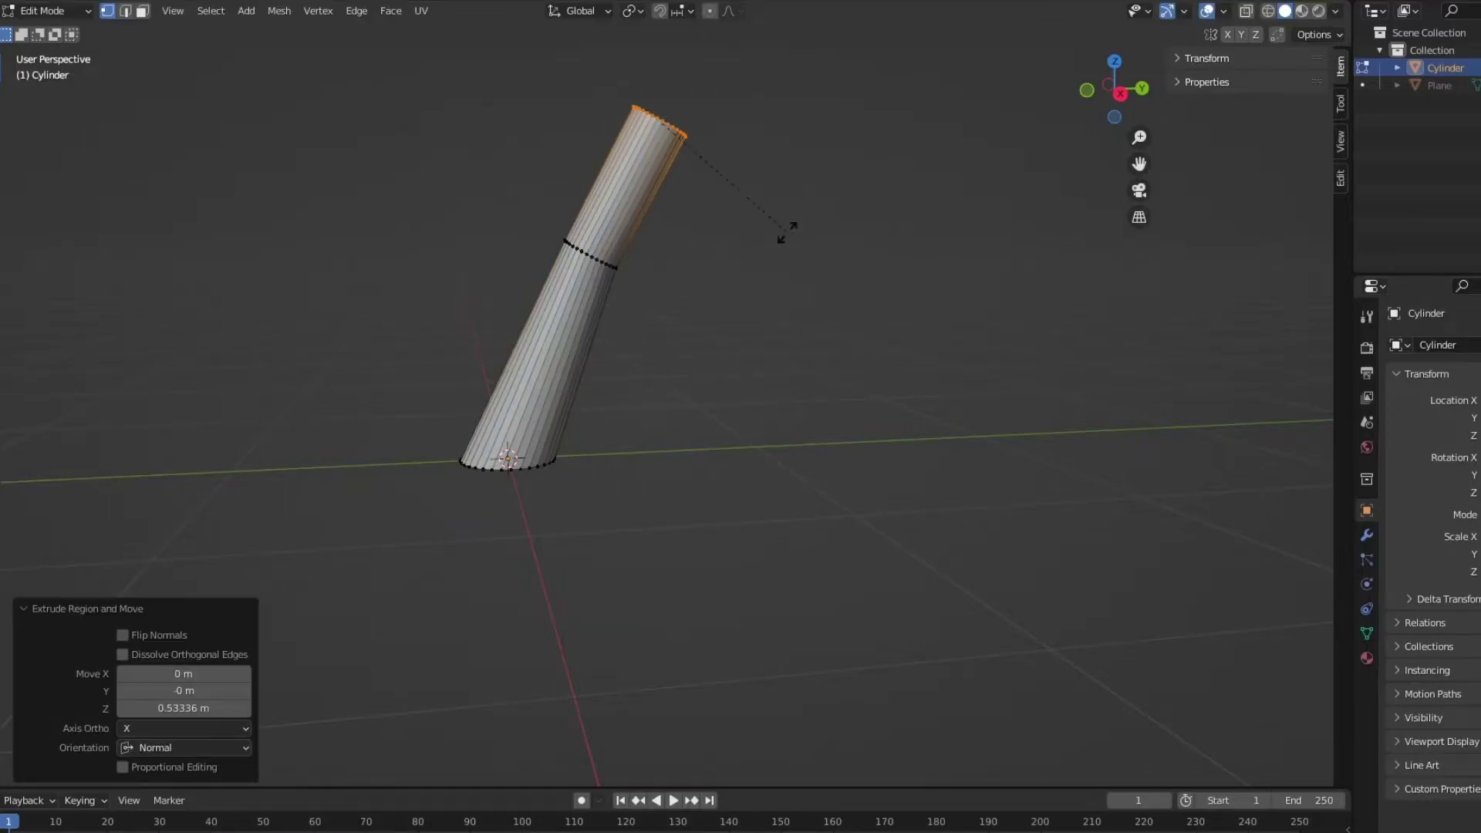
Finish scaling the cylinder's upper ring and extrude it into another trunk segment.
left_click(754, 275)
key("e")
left_click(849, 258)
middle_click_drag(850, 257, 767, 307)
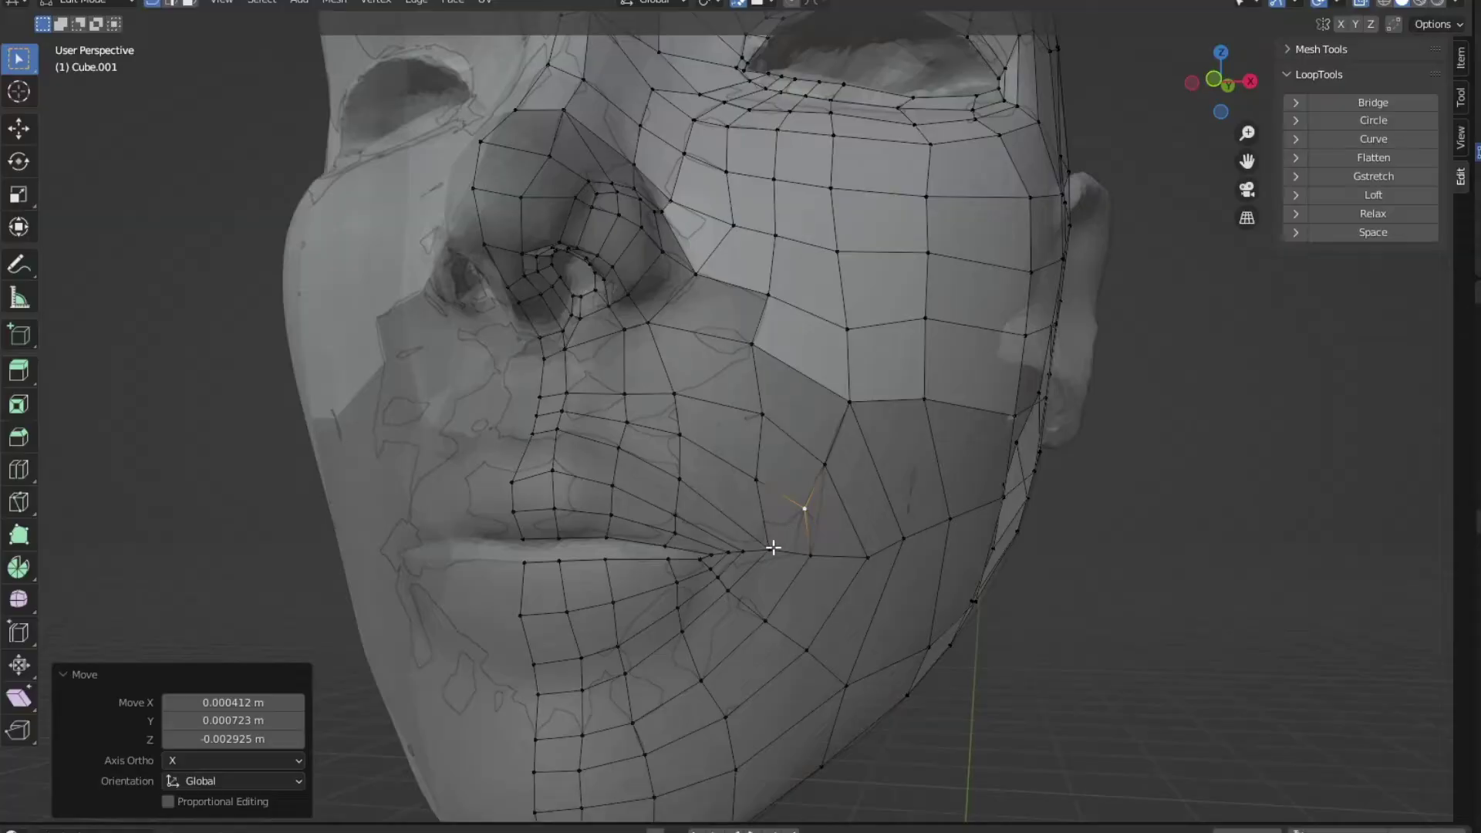
Move the vertex beside the mouth corner about -0.0015 m in X and -0.0009 m in Z.
left_click(772, 547)
left_click(766, 551)
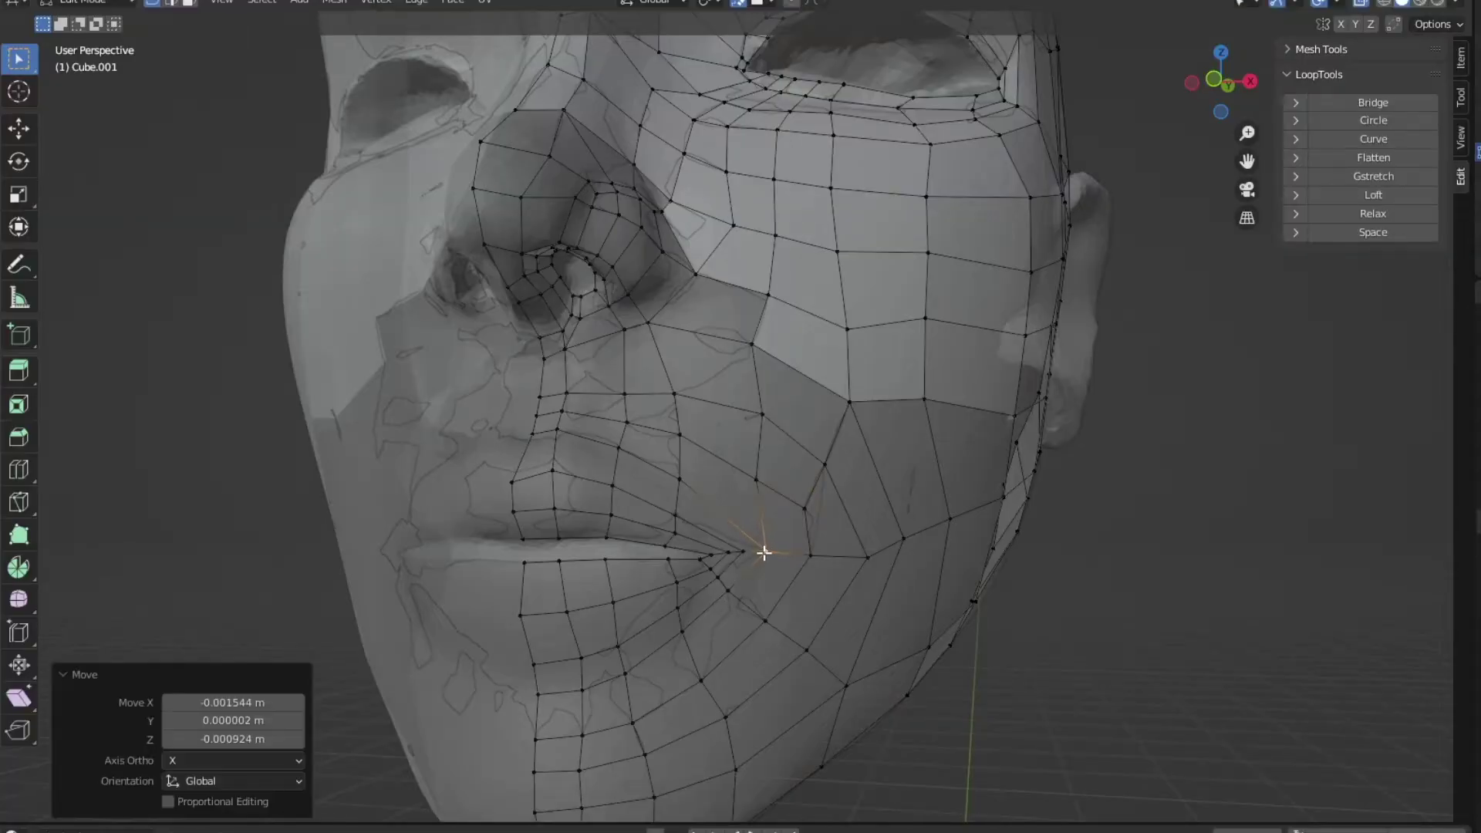
middle_click_drag(760, 549, 714, 559)
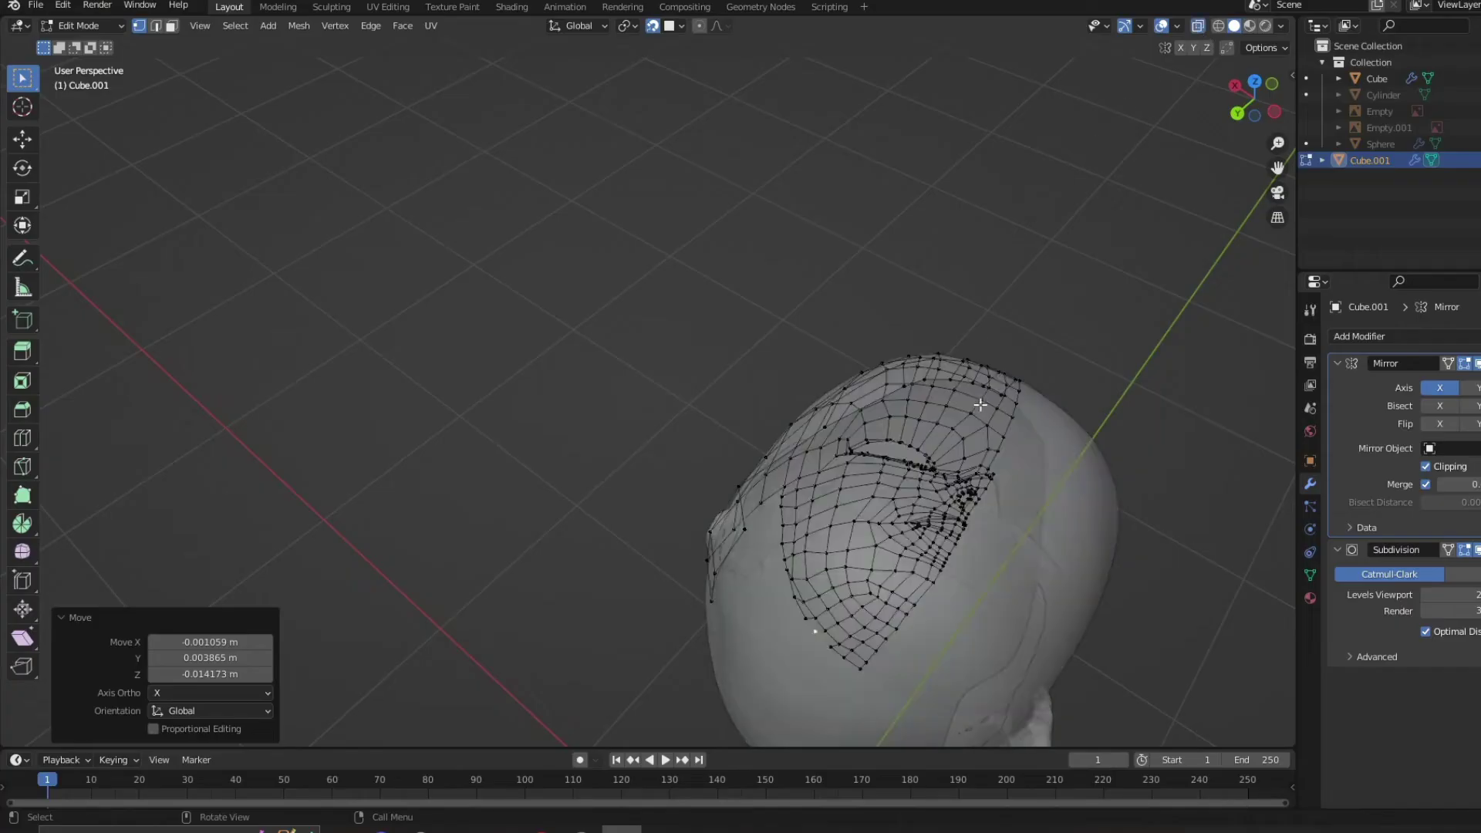
middle_click_drag(979, 405, 883, 479)
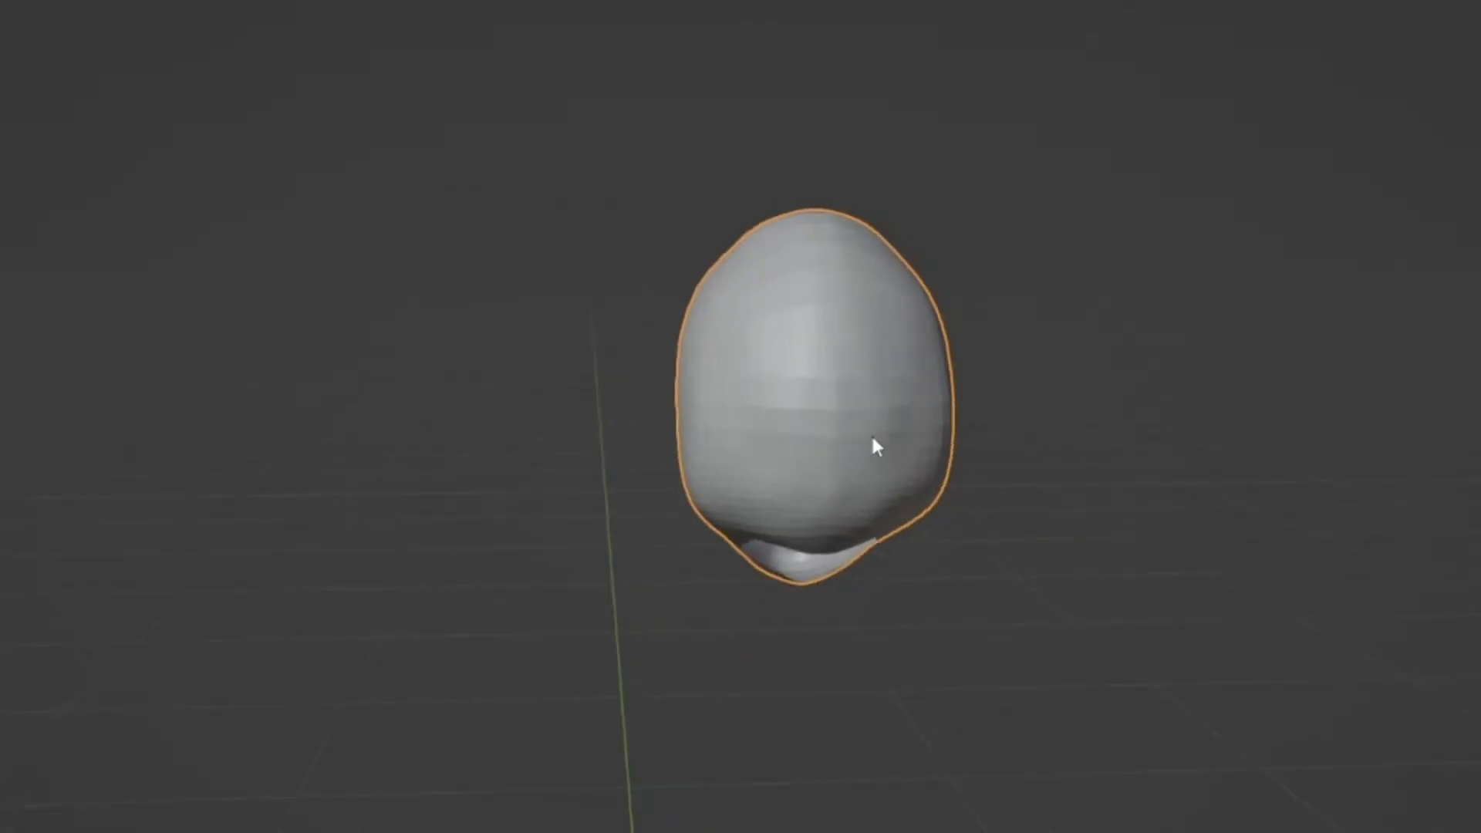
middle_click_drag(872, 437, 1331, 428)
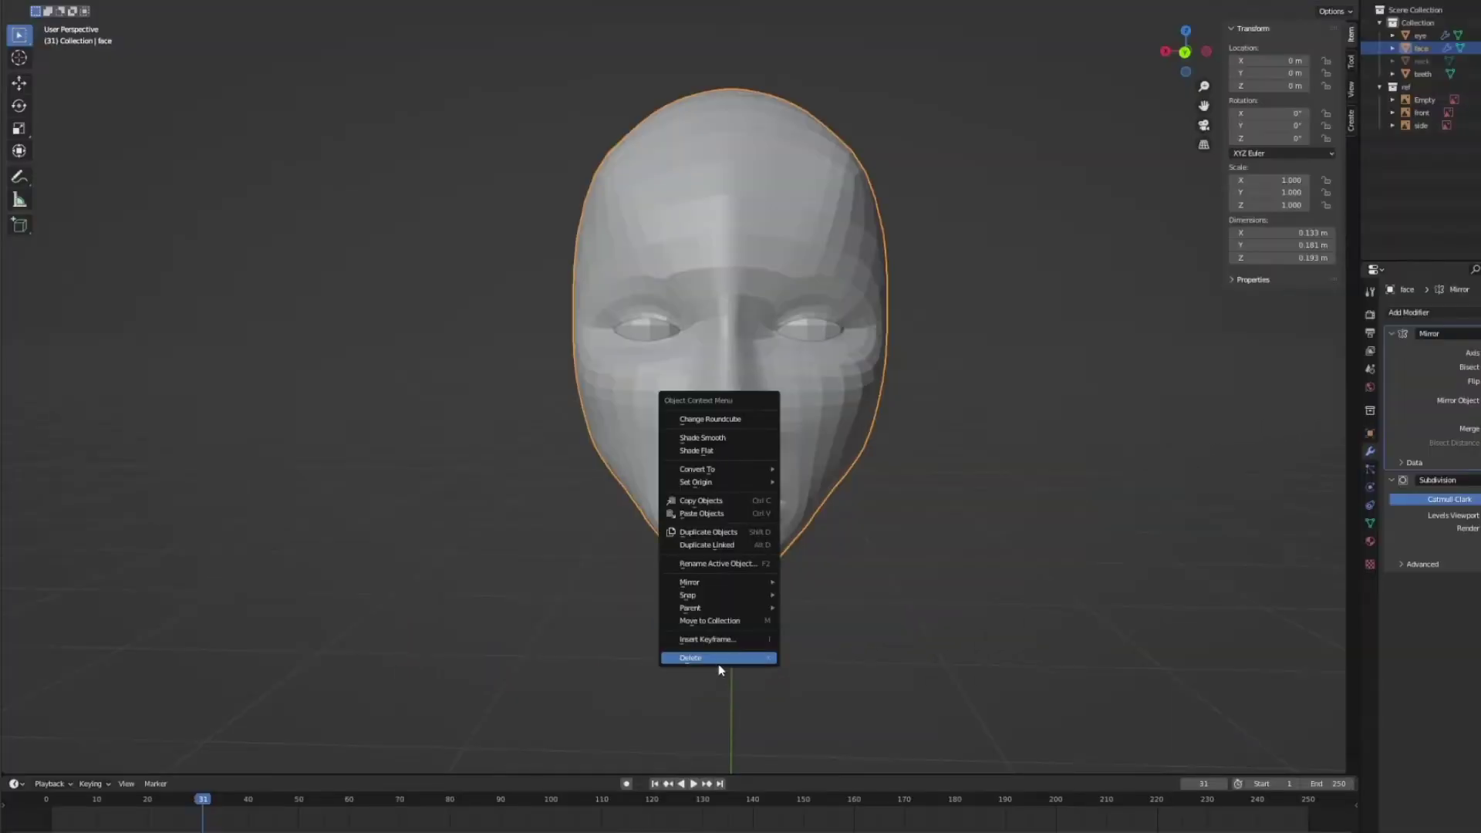
Select the face model with a selection box drawn around it.
left_click(621, 510)
left_click_drag(549, 251, 1002, 591)
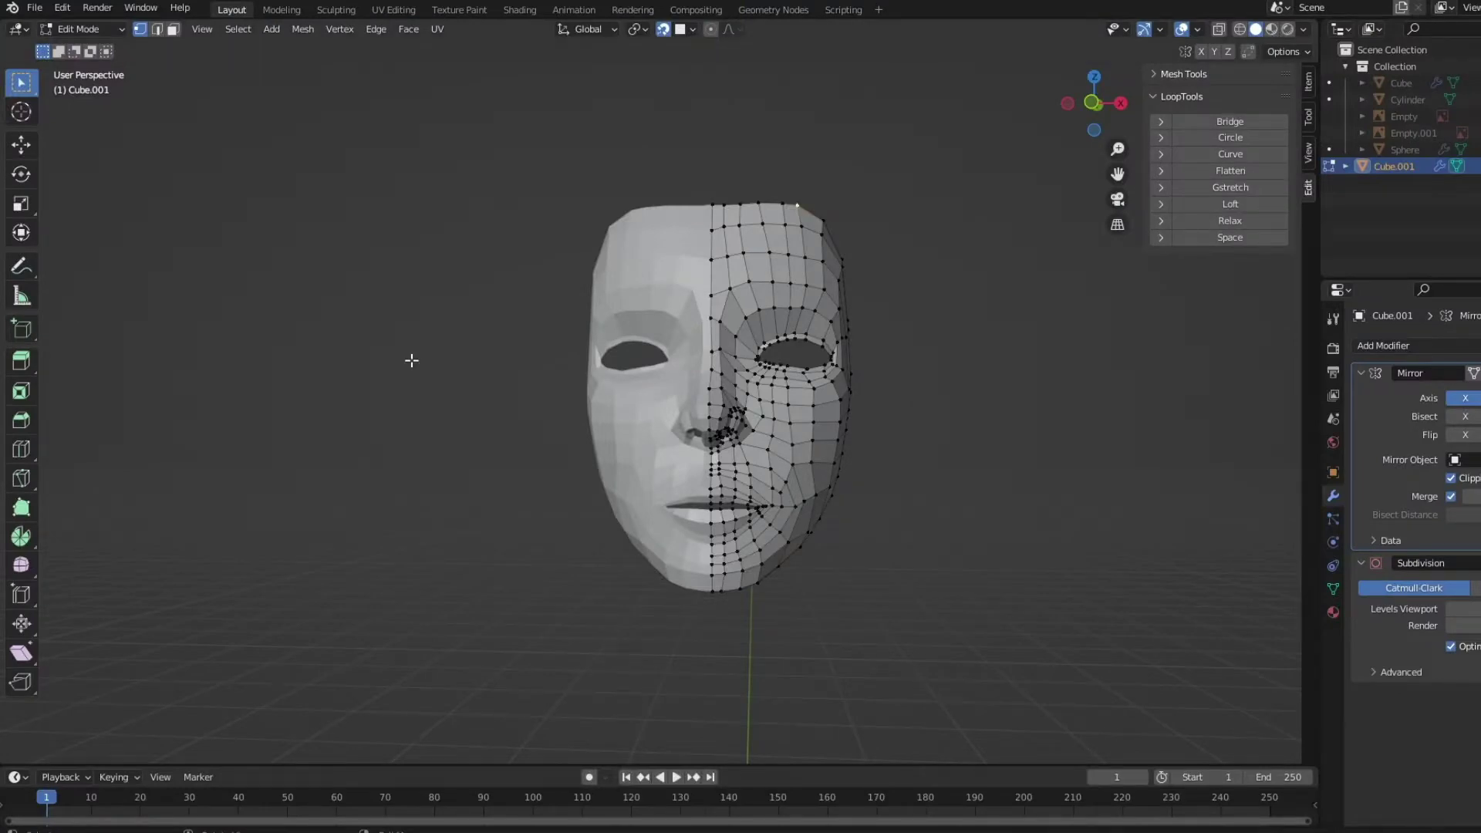
middle_click_drag(411, 360, 599, 433)
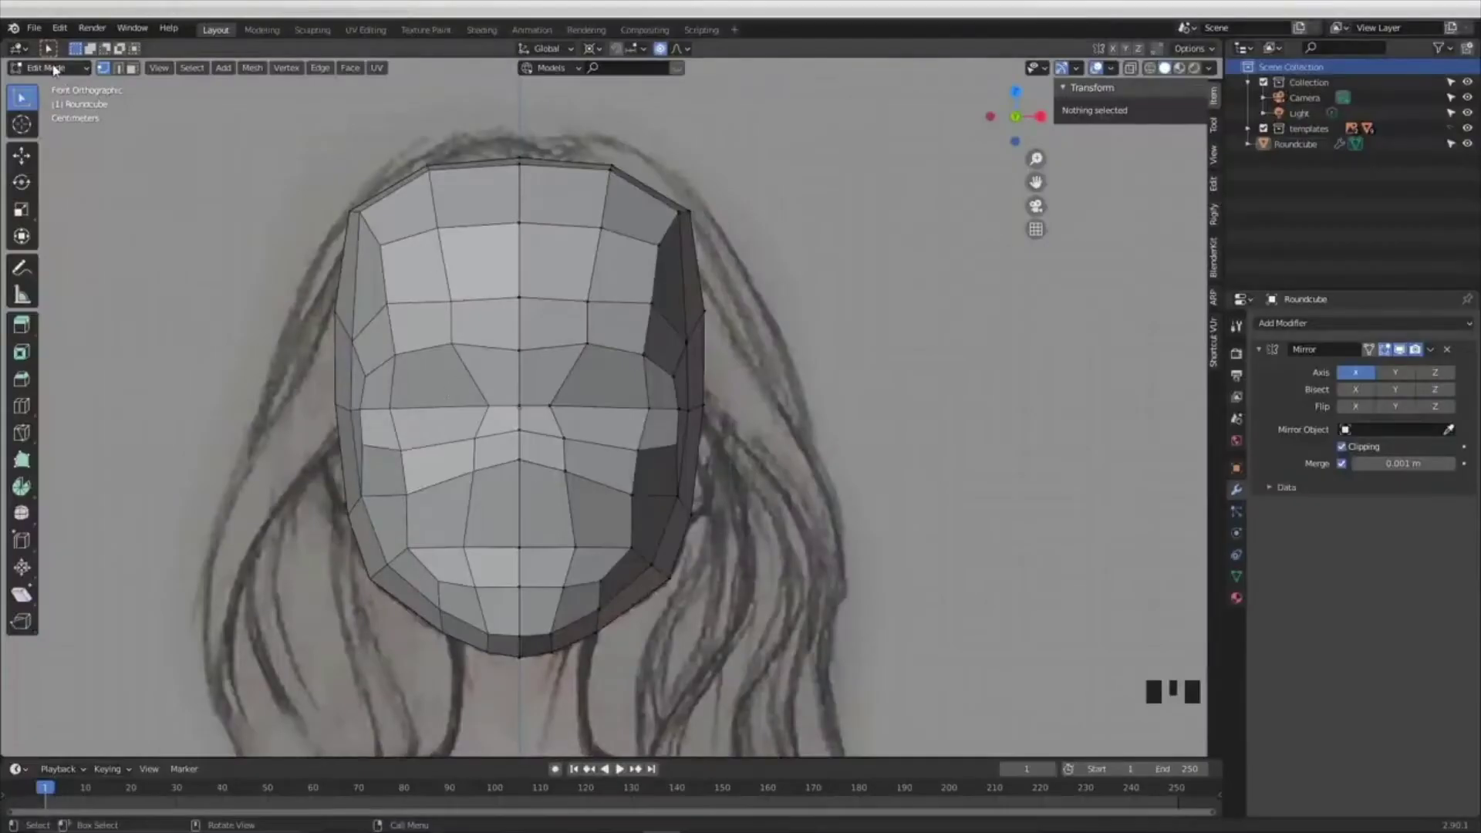
Add a UV sphere in front of the character reference and scale it.
key("shift+a")
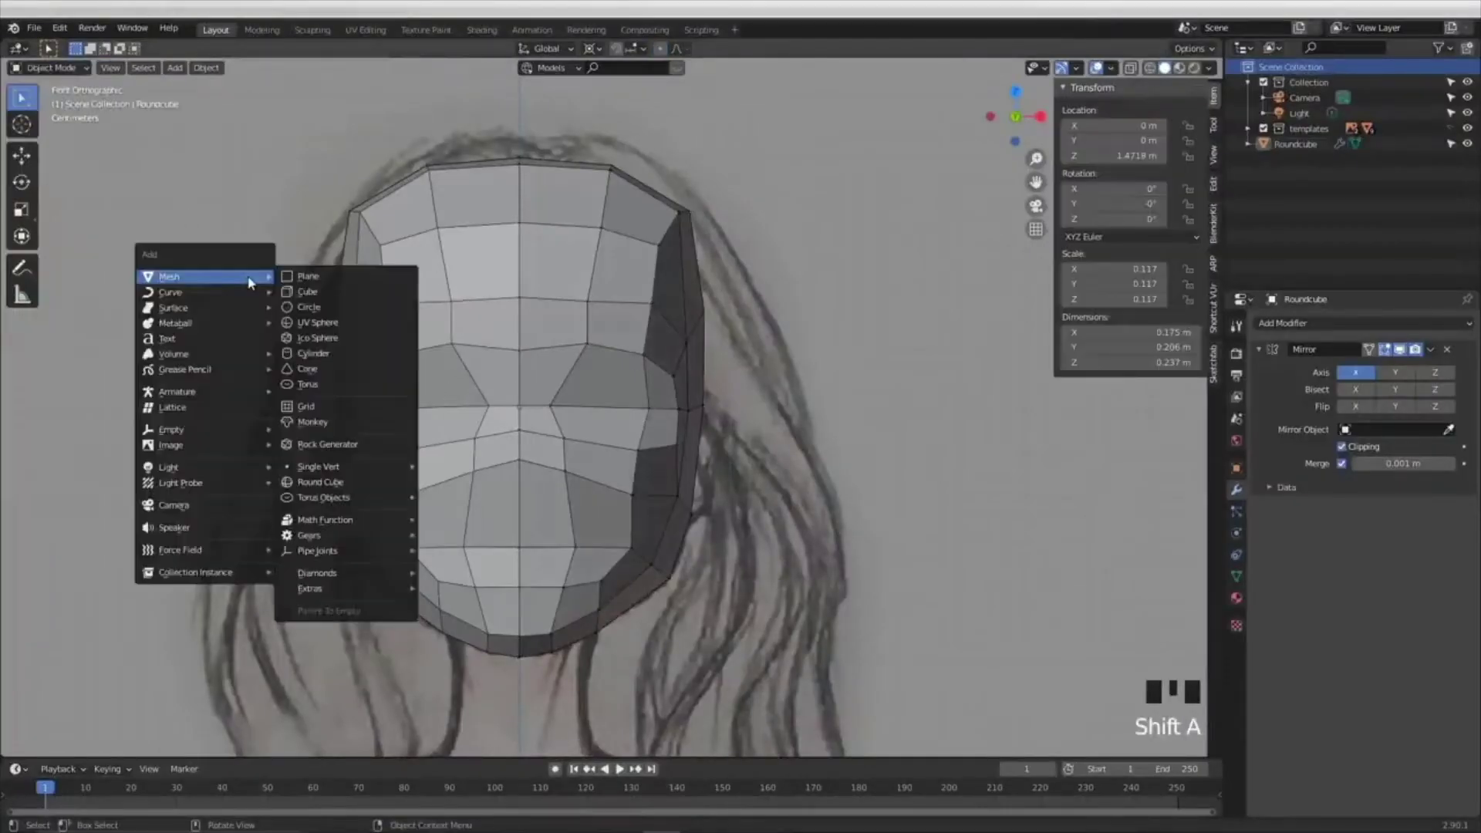
left_click(524, 366)
left_click(440, 503)
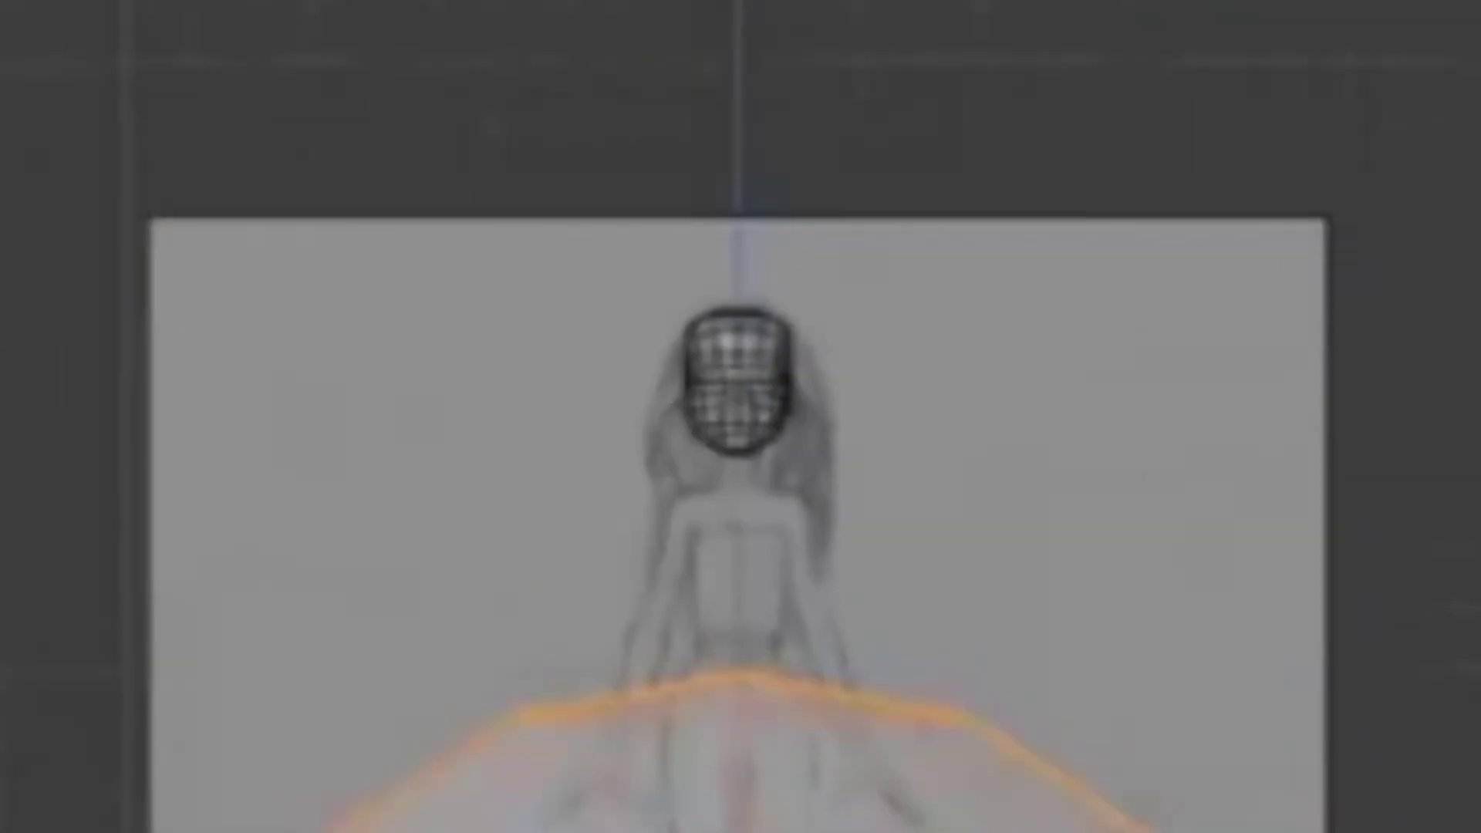
key("s")
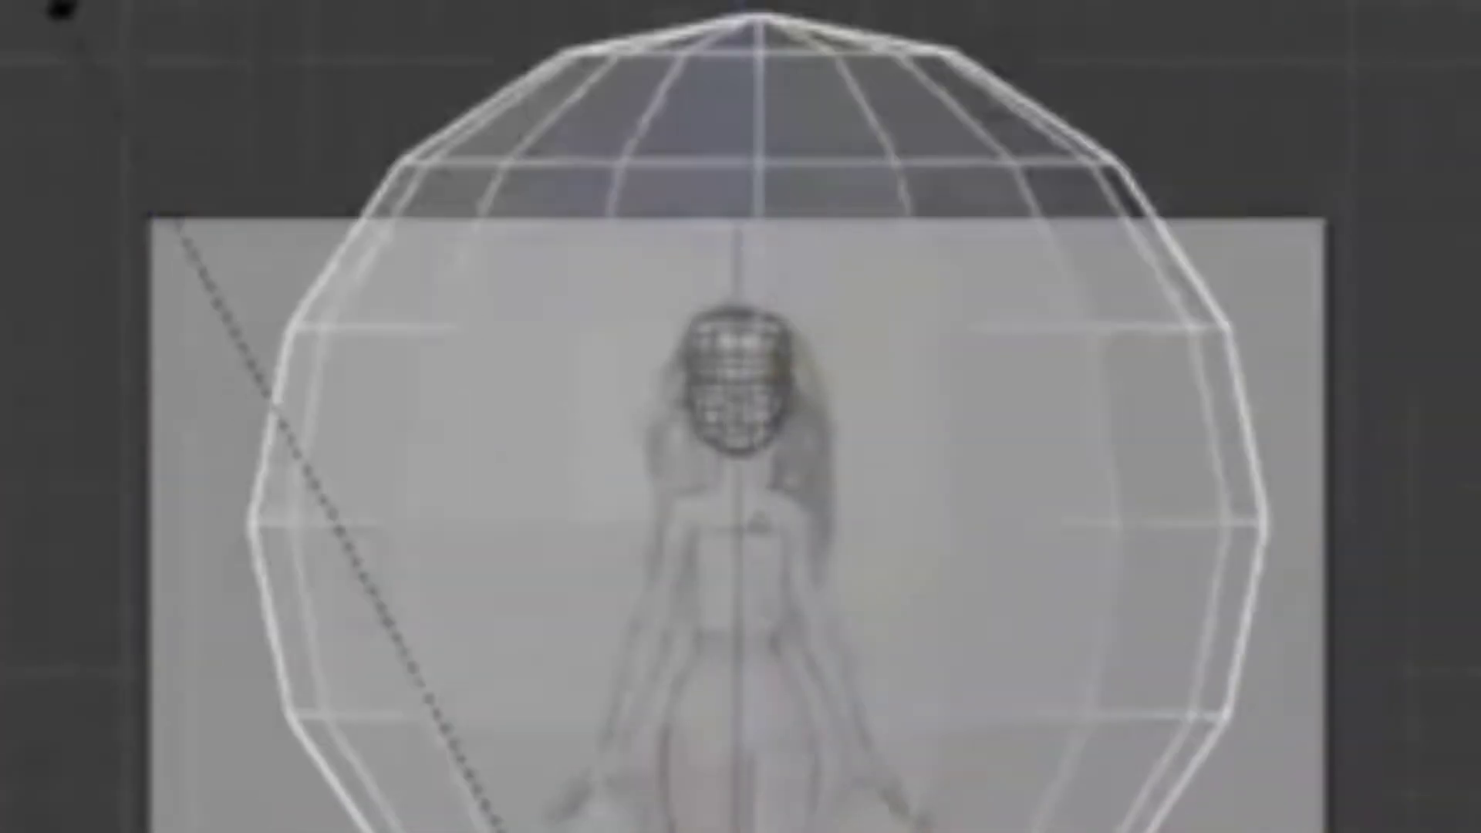
left_click(644, 547)
scroll(644, 547, "down", 3)
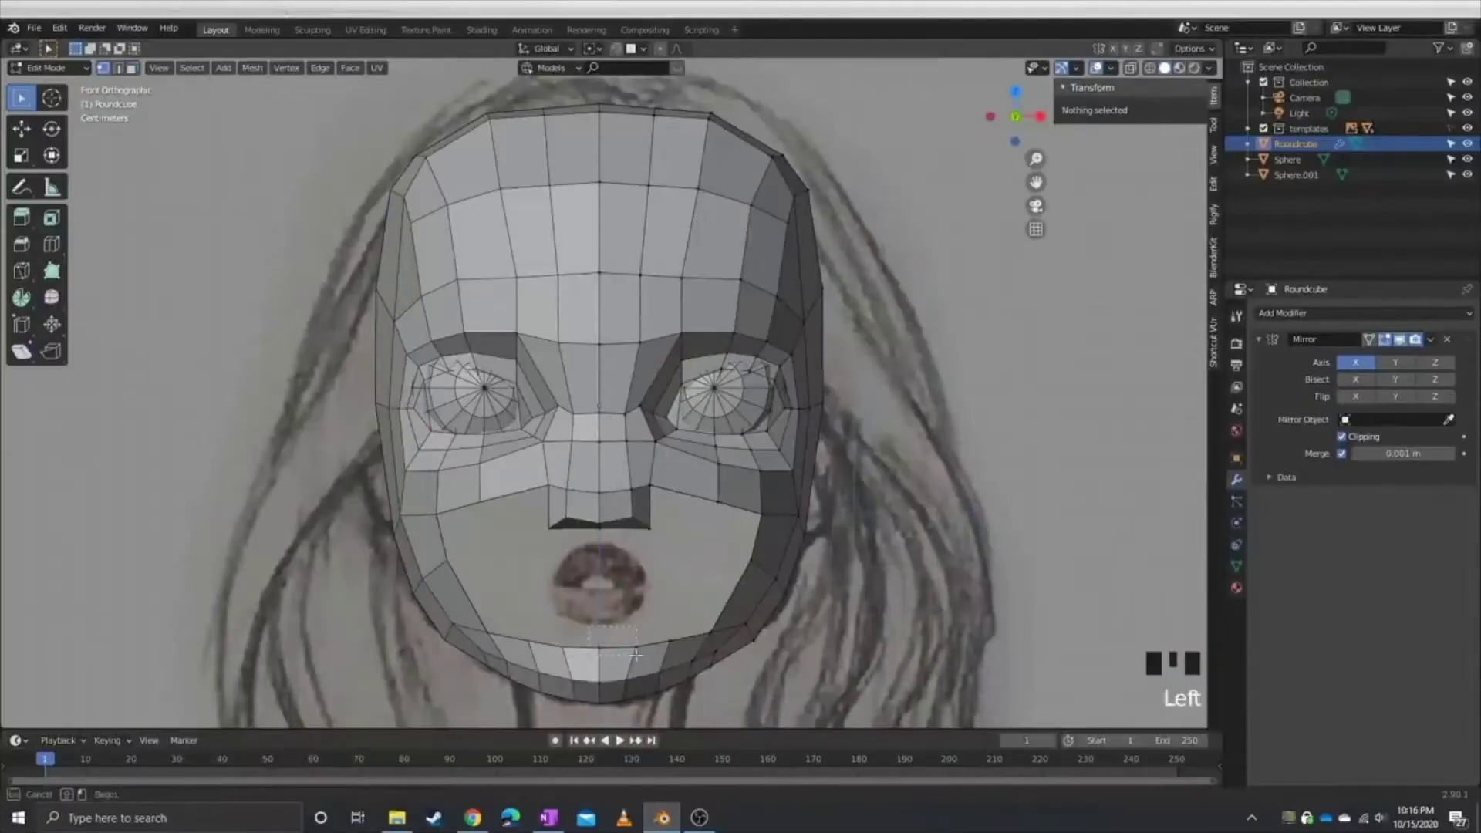
Select vertices around the face's mouth and nose opening and slide one along its edge.
left_click_drag(635, 655, 637, 656)
key("Tab")
key("Tab")
left_click(651, 508)
left_click(652, 507)
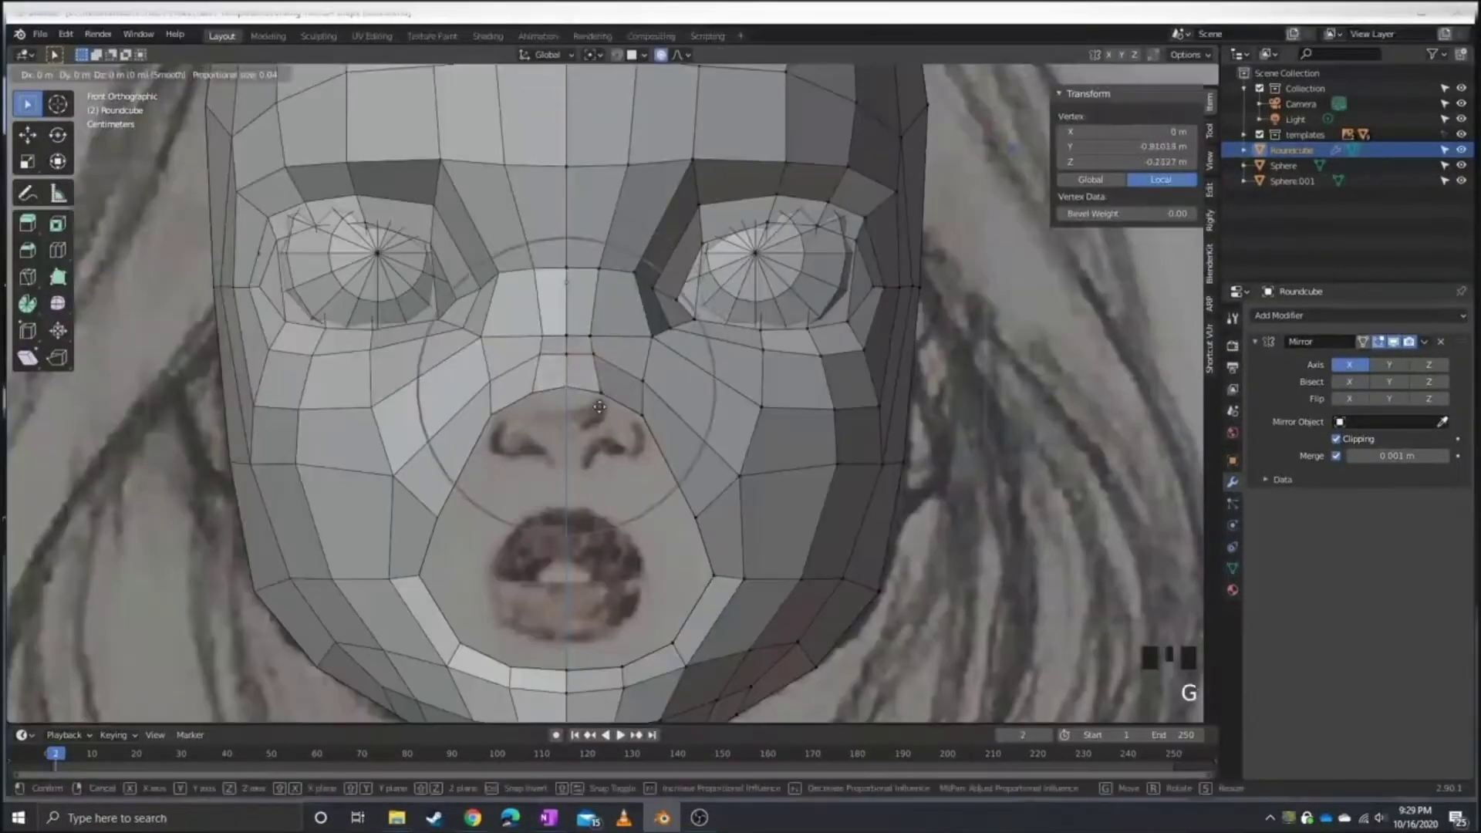
key("shift+v")
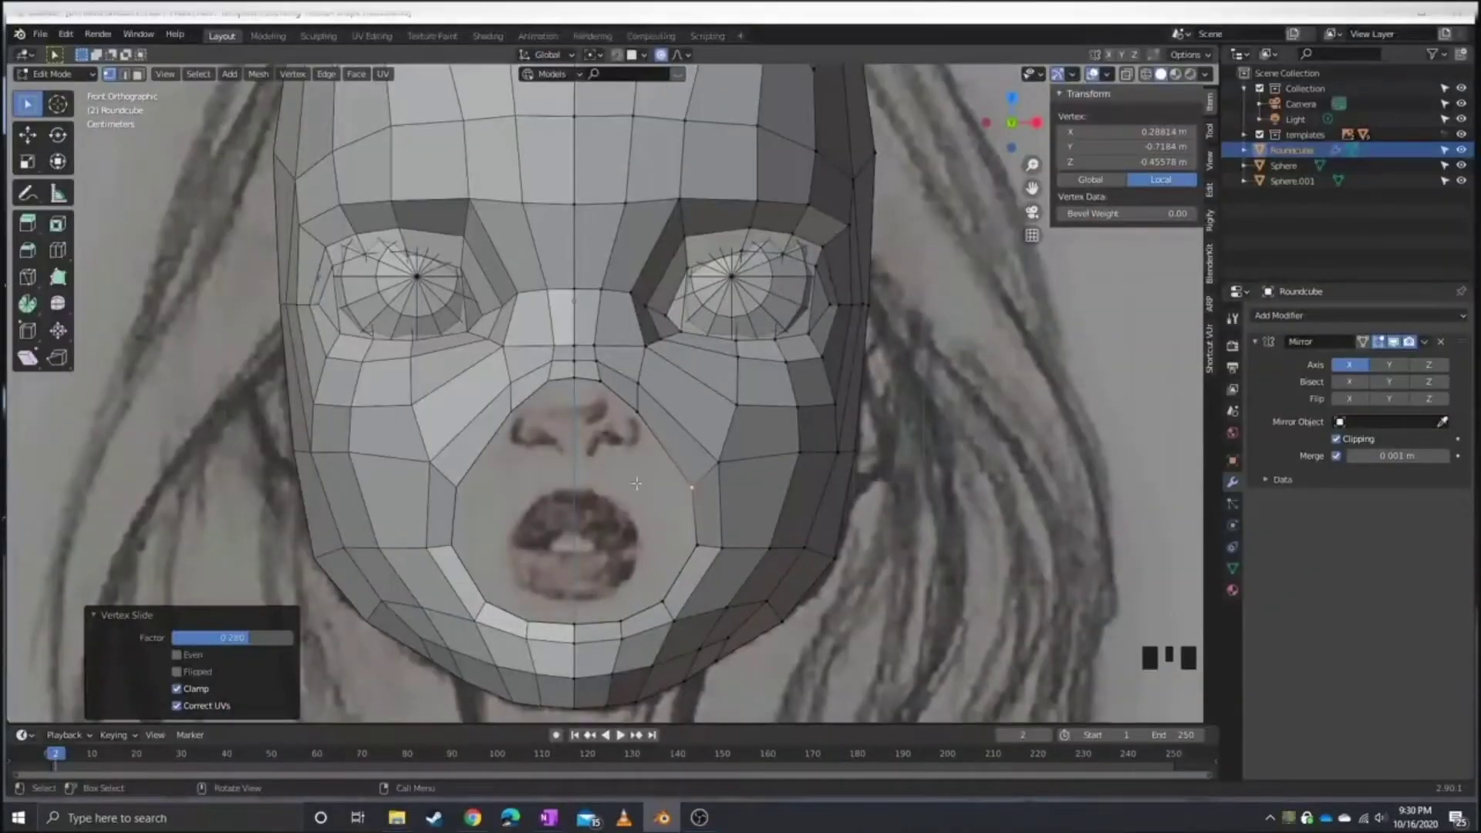
Extrude the selected edges around the mouth opening and scale them inward by a factor of about 0.21.
left_click(641, 615)
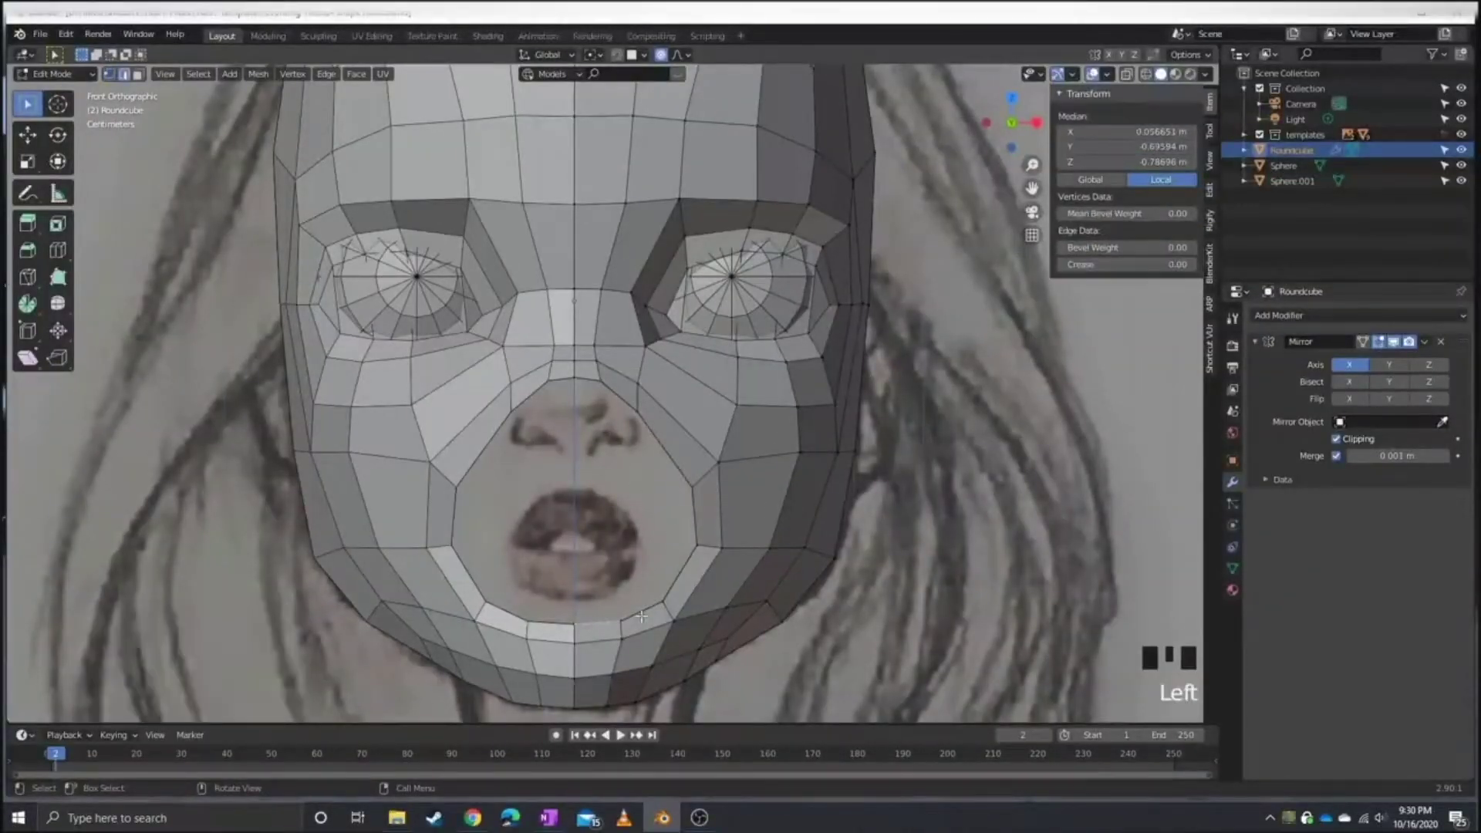
left_click(675, 519)
key("e")
key("s")
left_click(638, 543)
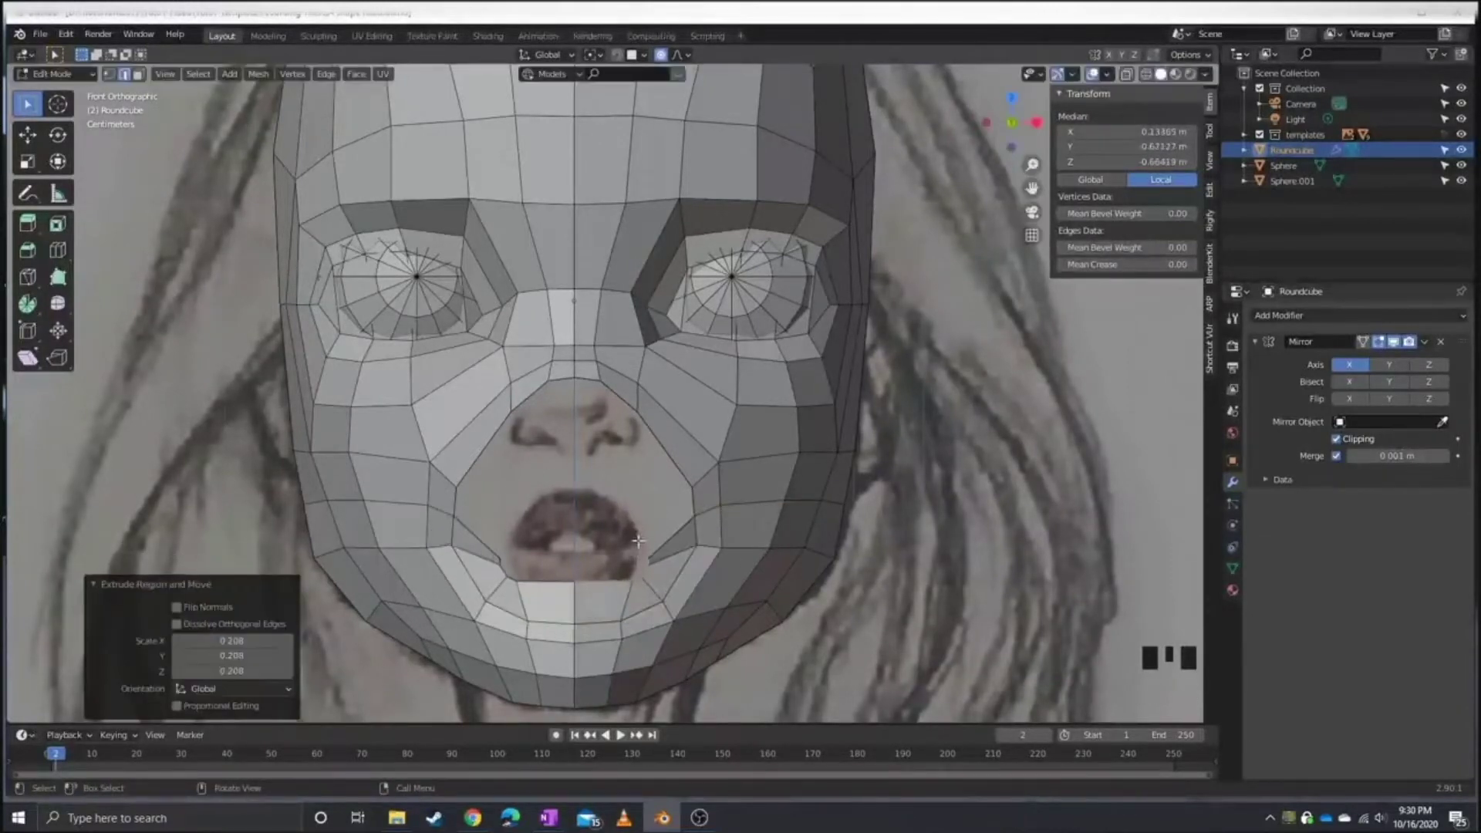
scroll(630, 532, "up", 2)
left_click(632, 594)
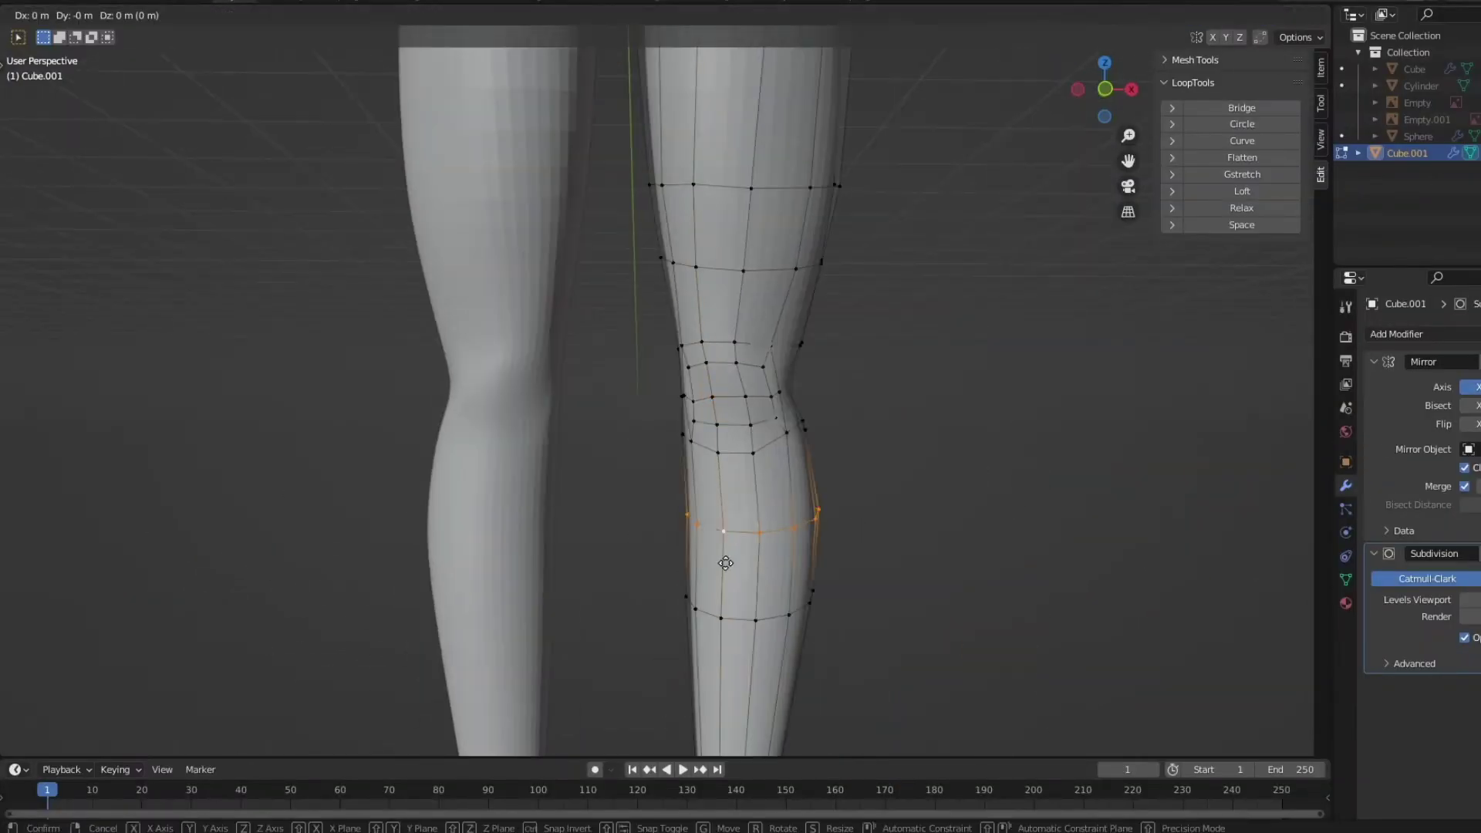
Scale the calf's selected edge loop horizontally, excluding the Z axis.
key("s")
key("shift+z")
left_click(725, 620)
Reposition the selected vertices on the leg mesh.
middle_click_drag(700, 602, 686, 199)
key("g")
left_click(694, 202)
scroll(774, 218, "down", 2)
middle_click_drag(774, 218, 528, 506)
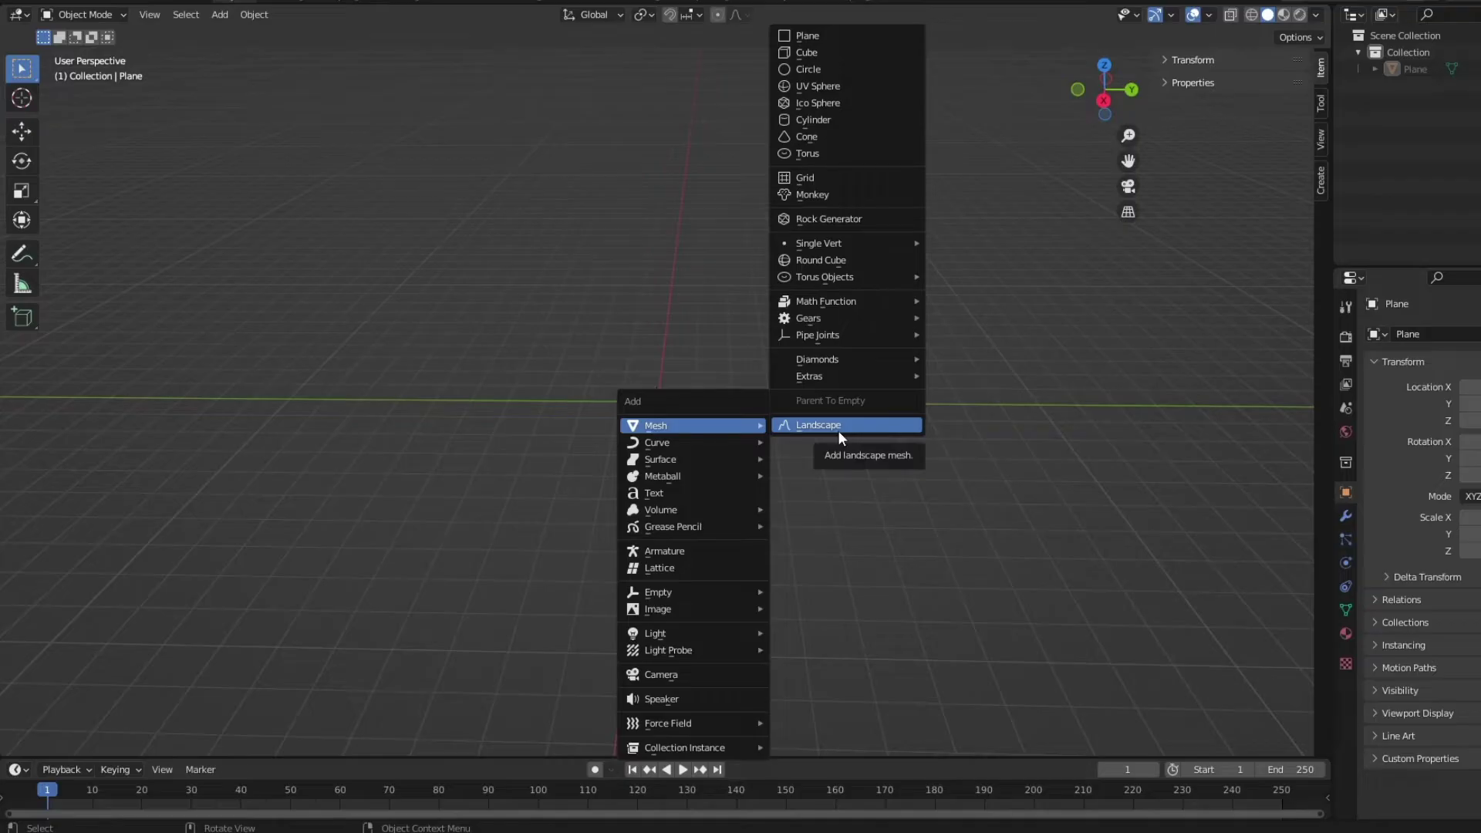
Add a Landscape mesh to the scene.
left_click(838, 430)
scroll(671, 410, "up", 3)
middle_click_drag(700, 400, 464, 371)
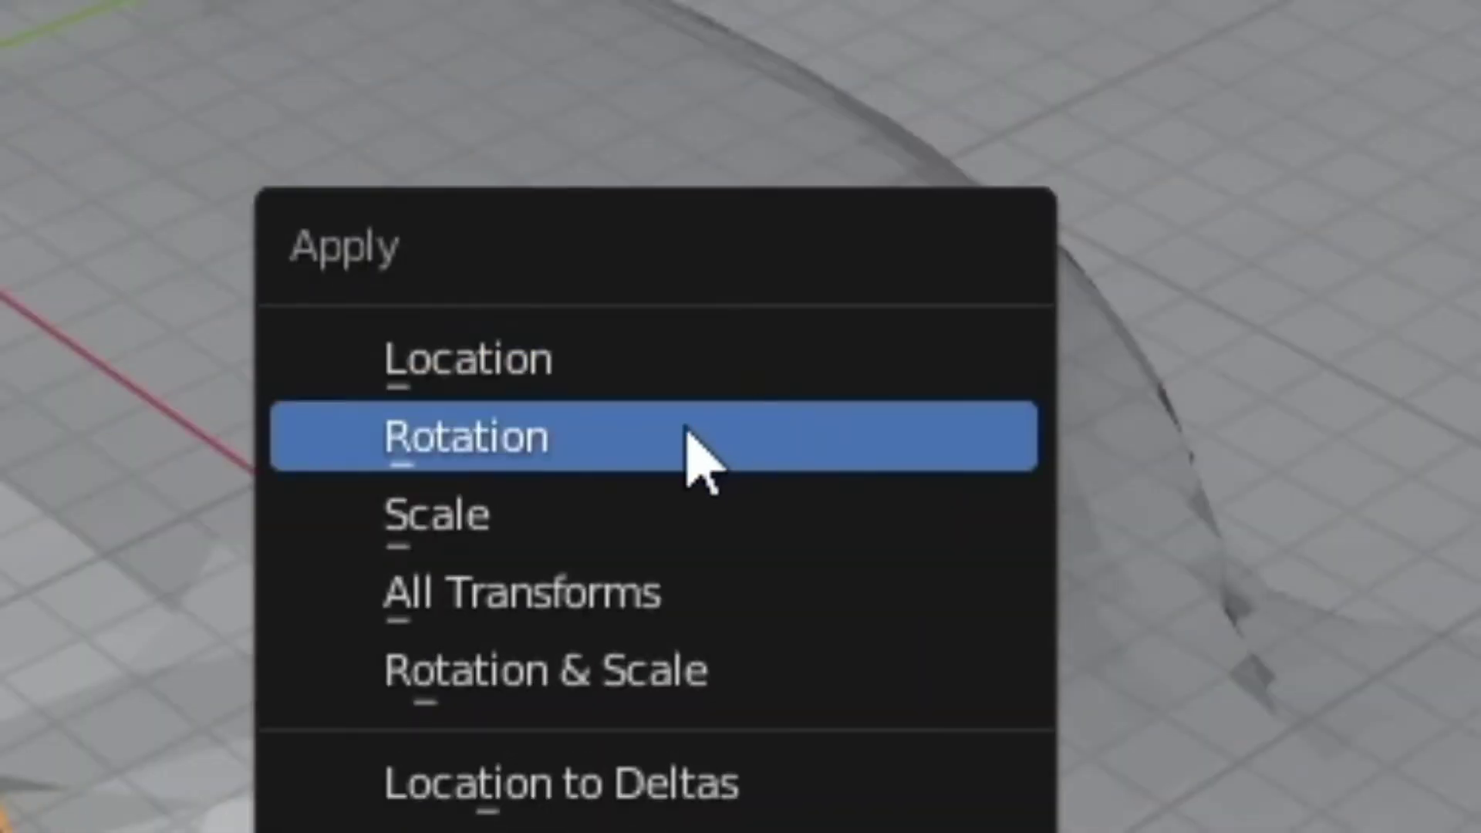
Apply the selected object's transform.
left_click(614, 554)
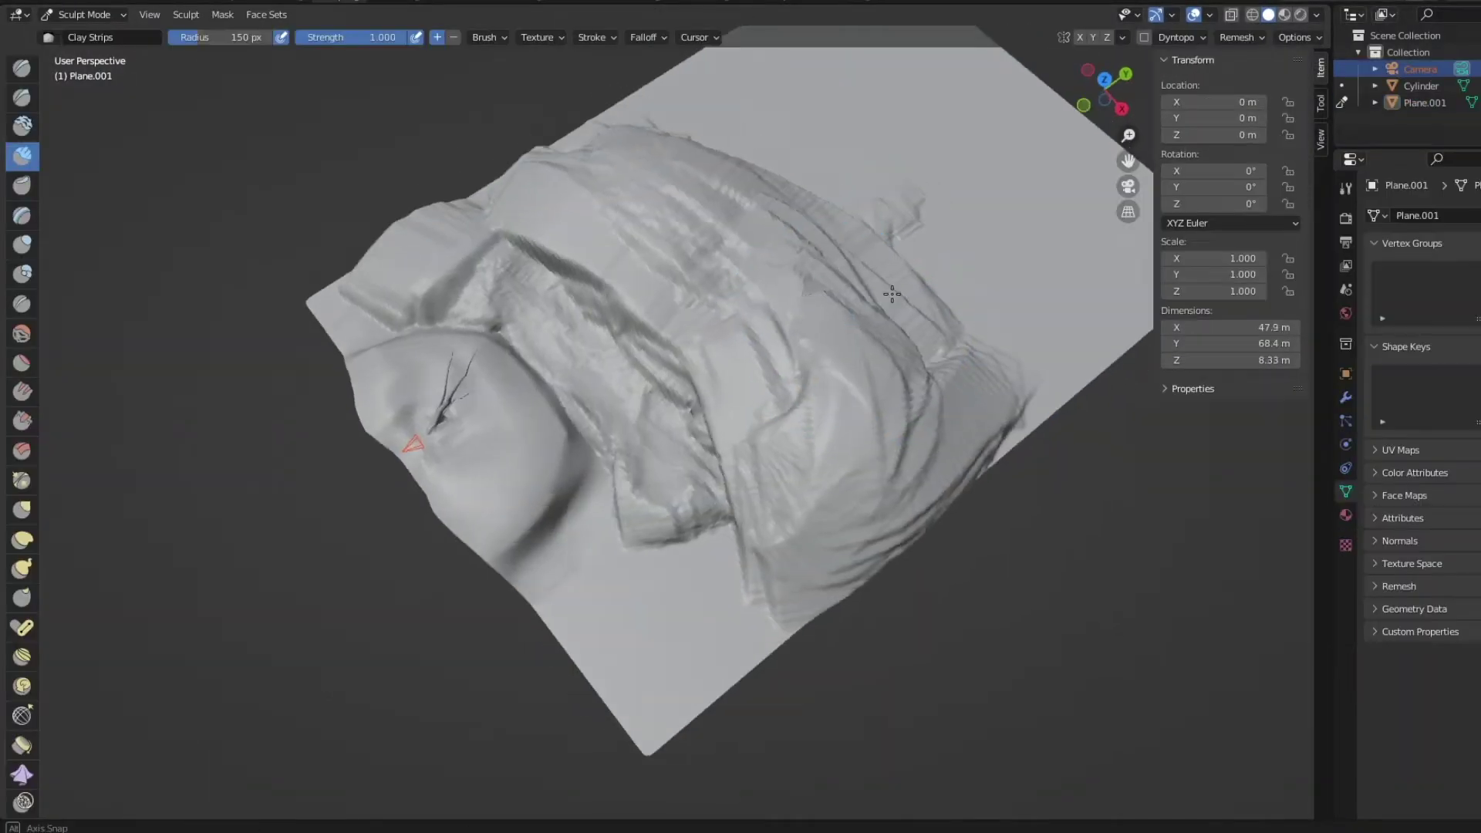
middle_click_drag(848, 247, 943, 207)
mouse_move(795, 302)
middle_mouse_down()
mouse_move(645, 354)
mouse_move(461, 288)
middle_mouse_up()
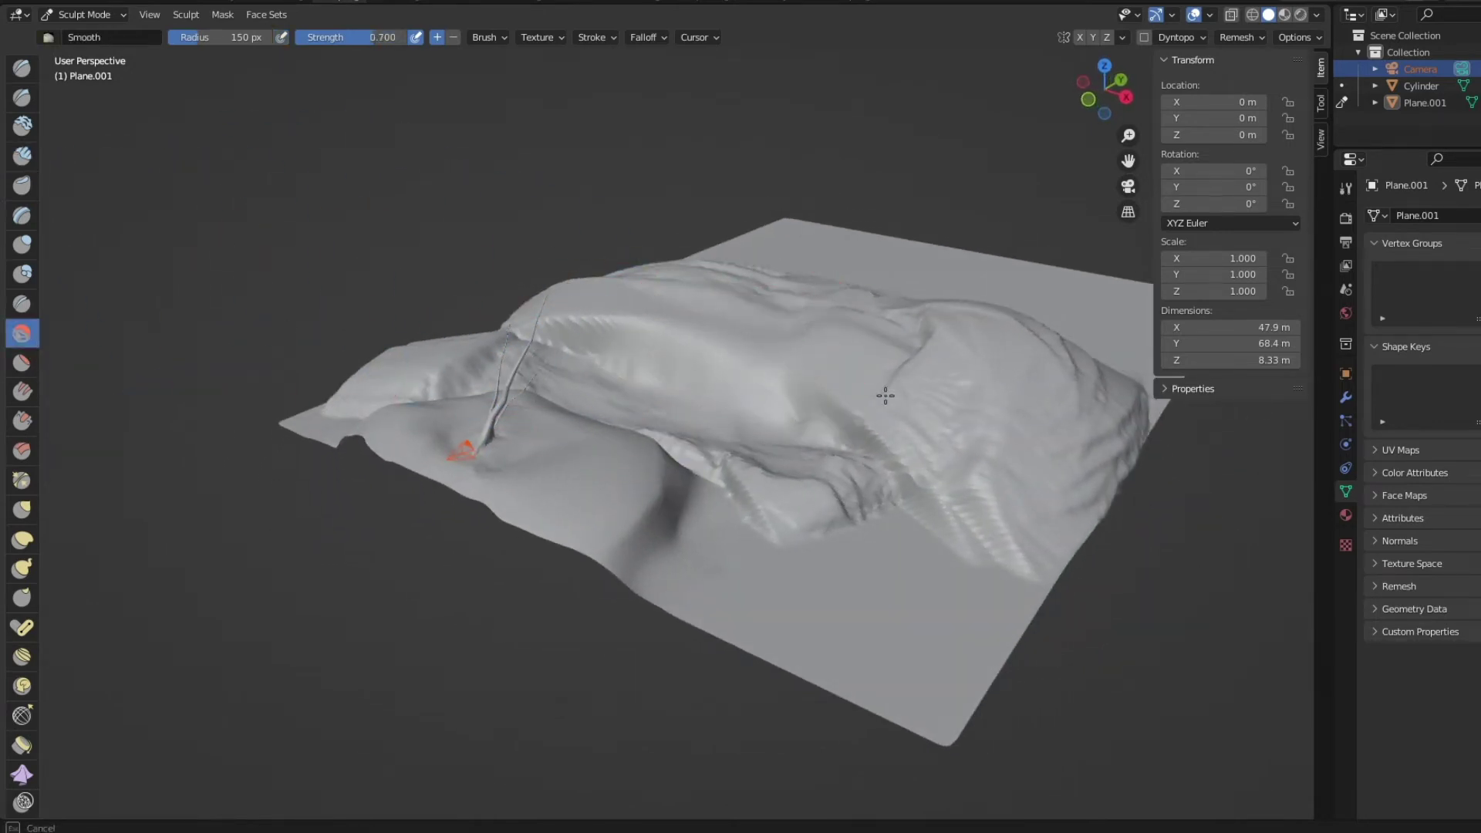
middle_click_drag(885, 396, 680, 388)
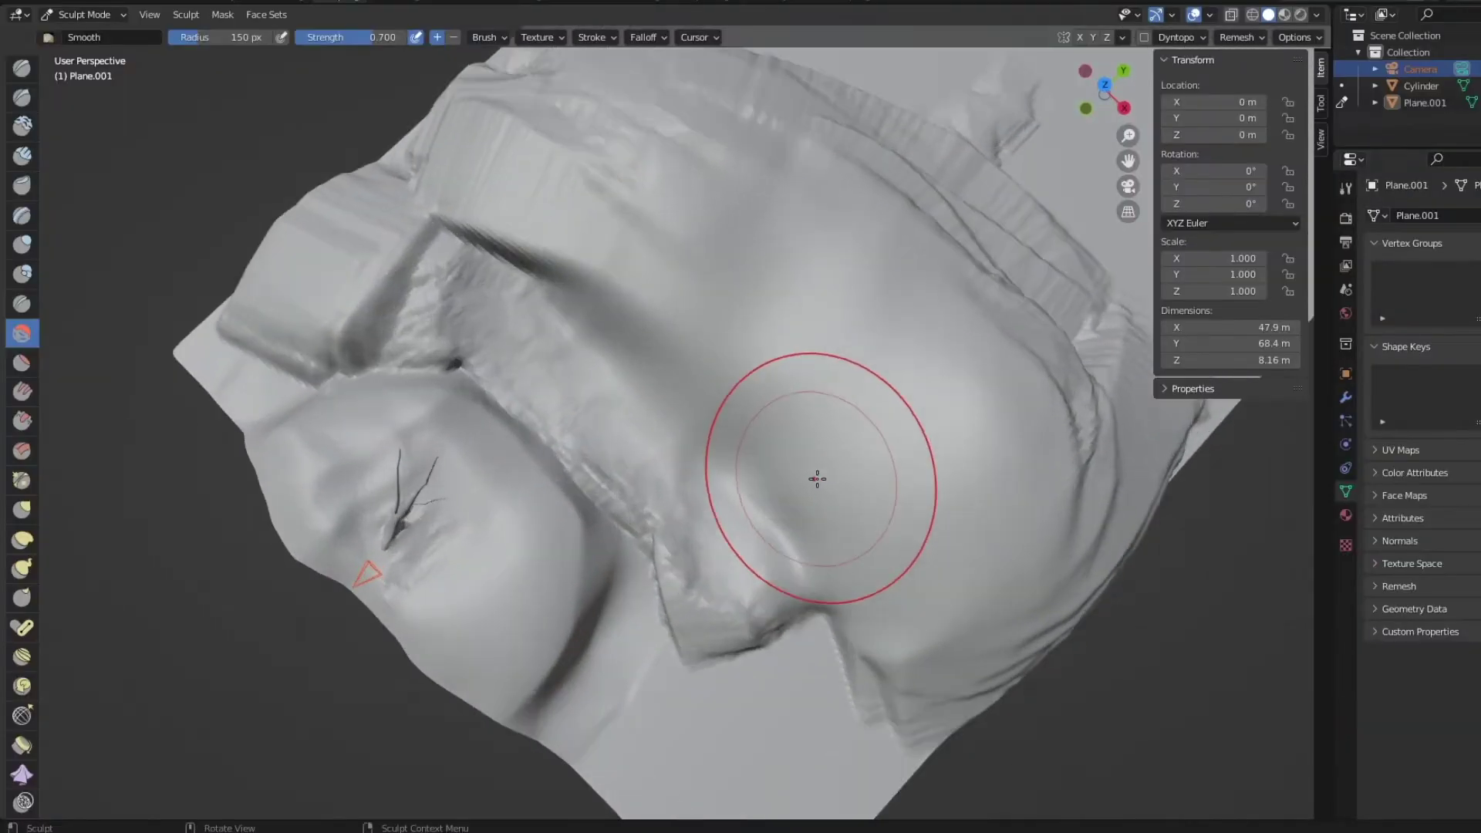
scroll(833, 459, "up", 5)
mouse_move(850, 445)
middle_mouse_down()
mouse_move(882, 377)
mouse_move(826, 364)
mouse_move(770, 383)
middle_mouse_up()
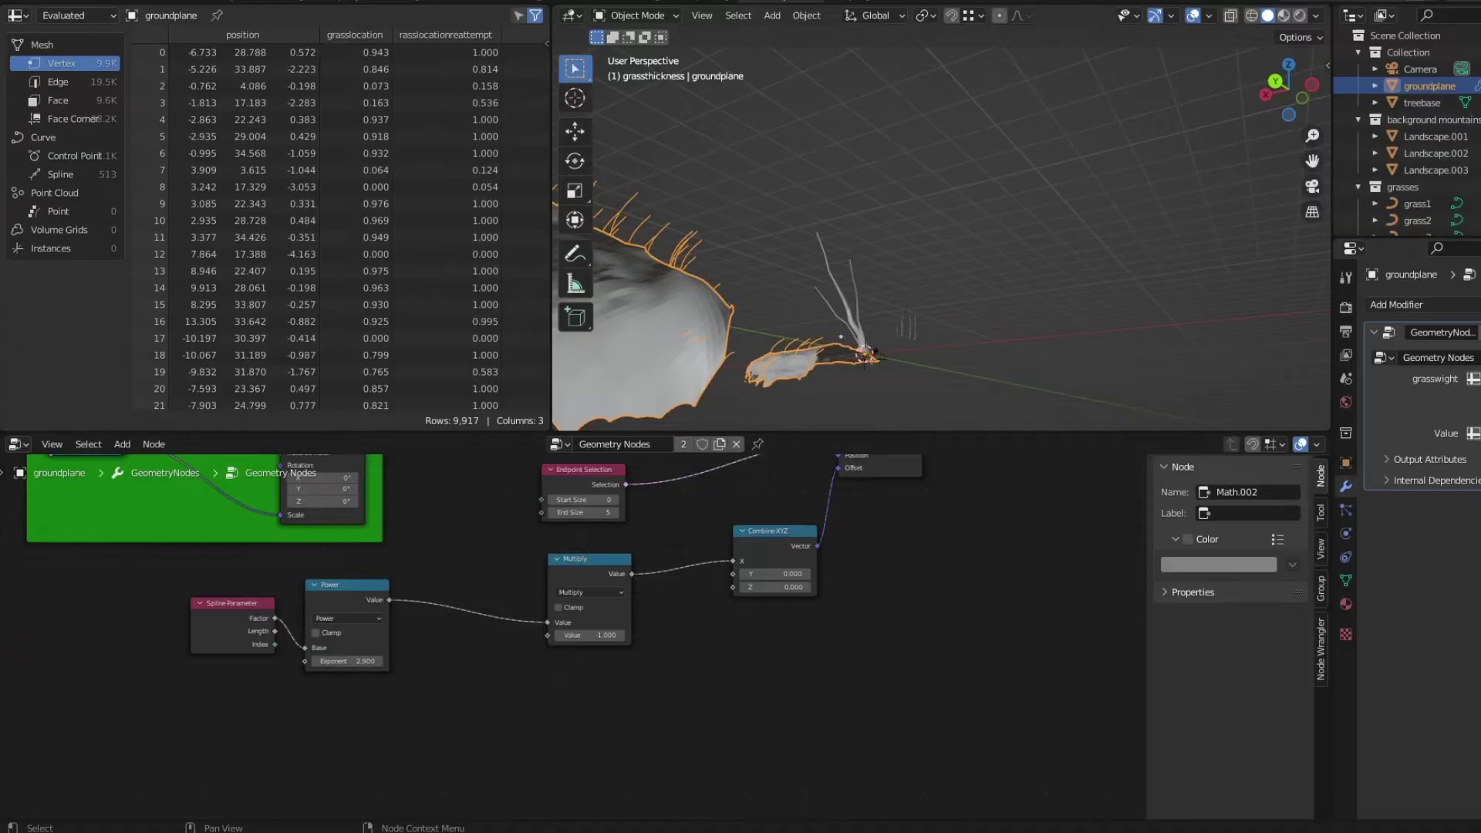
Insert a Math node set to Subtract between the Multiply and Combine XYZ nodes.
left_click(485, 564)
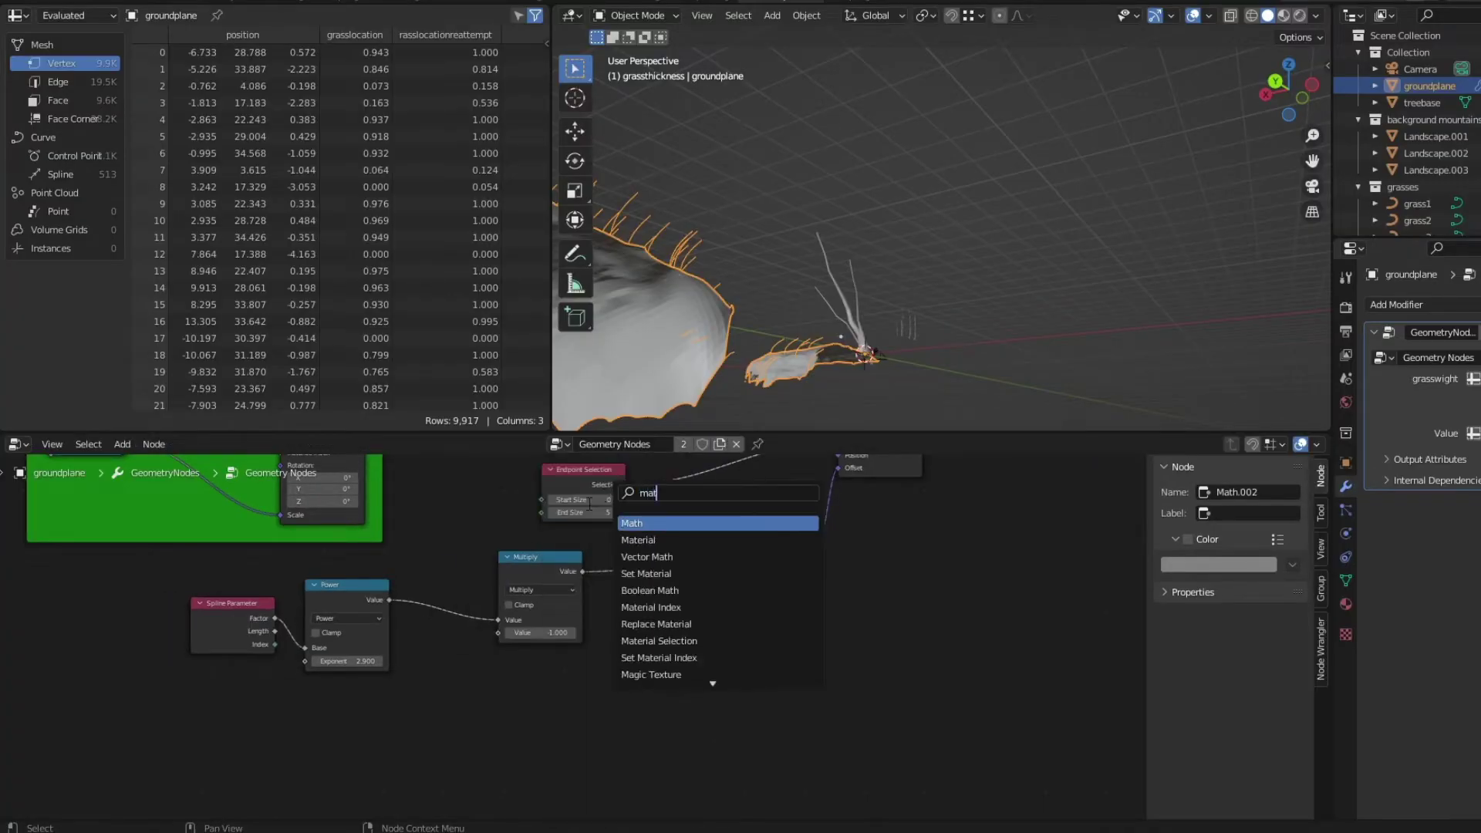
key("Return")
left_click(637, 576)
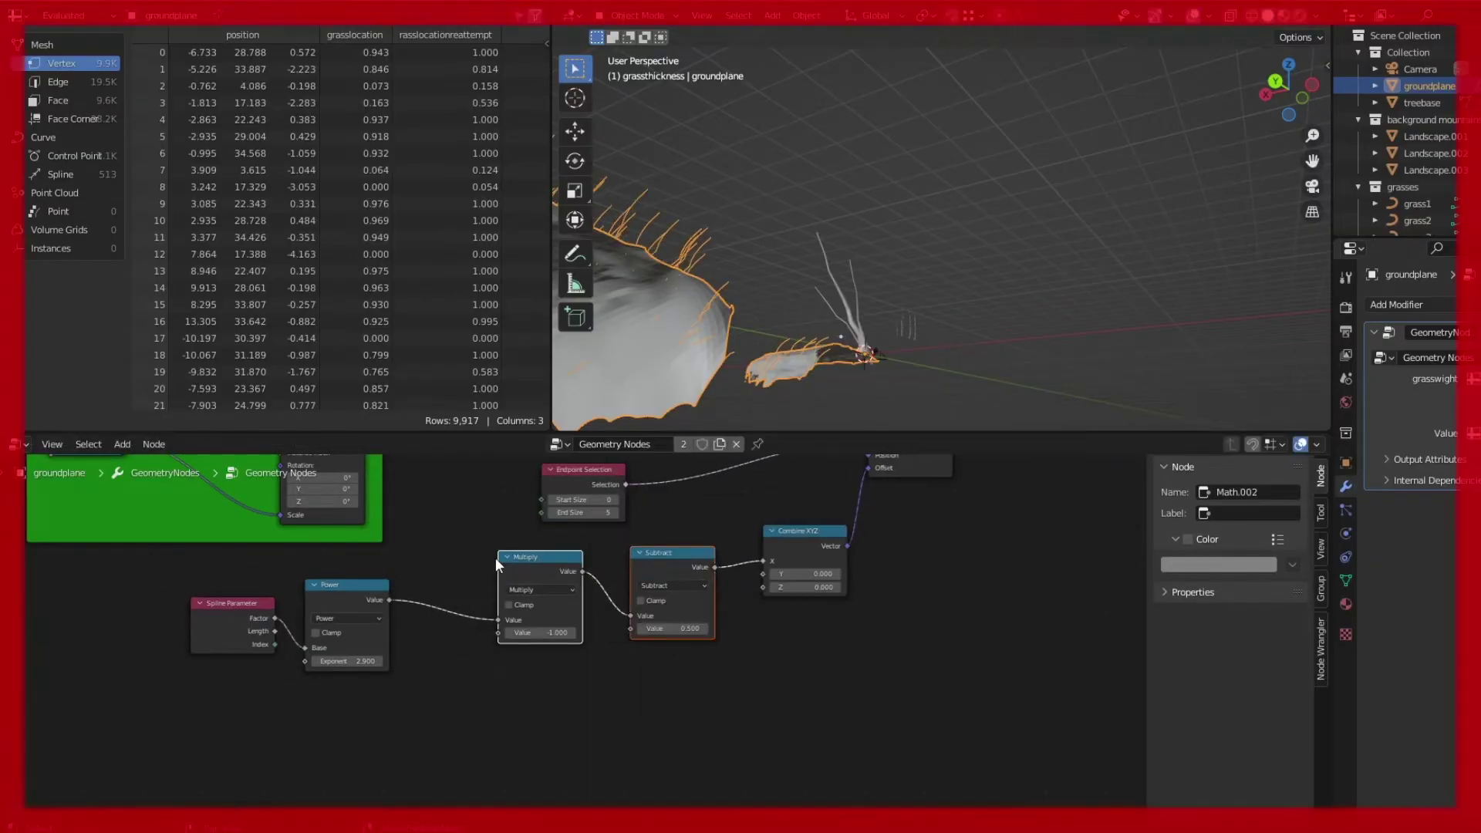
key("shift+a")
type("mat")
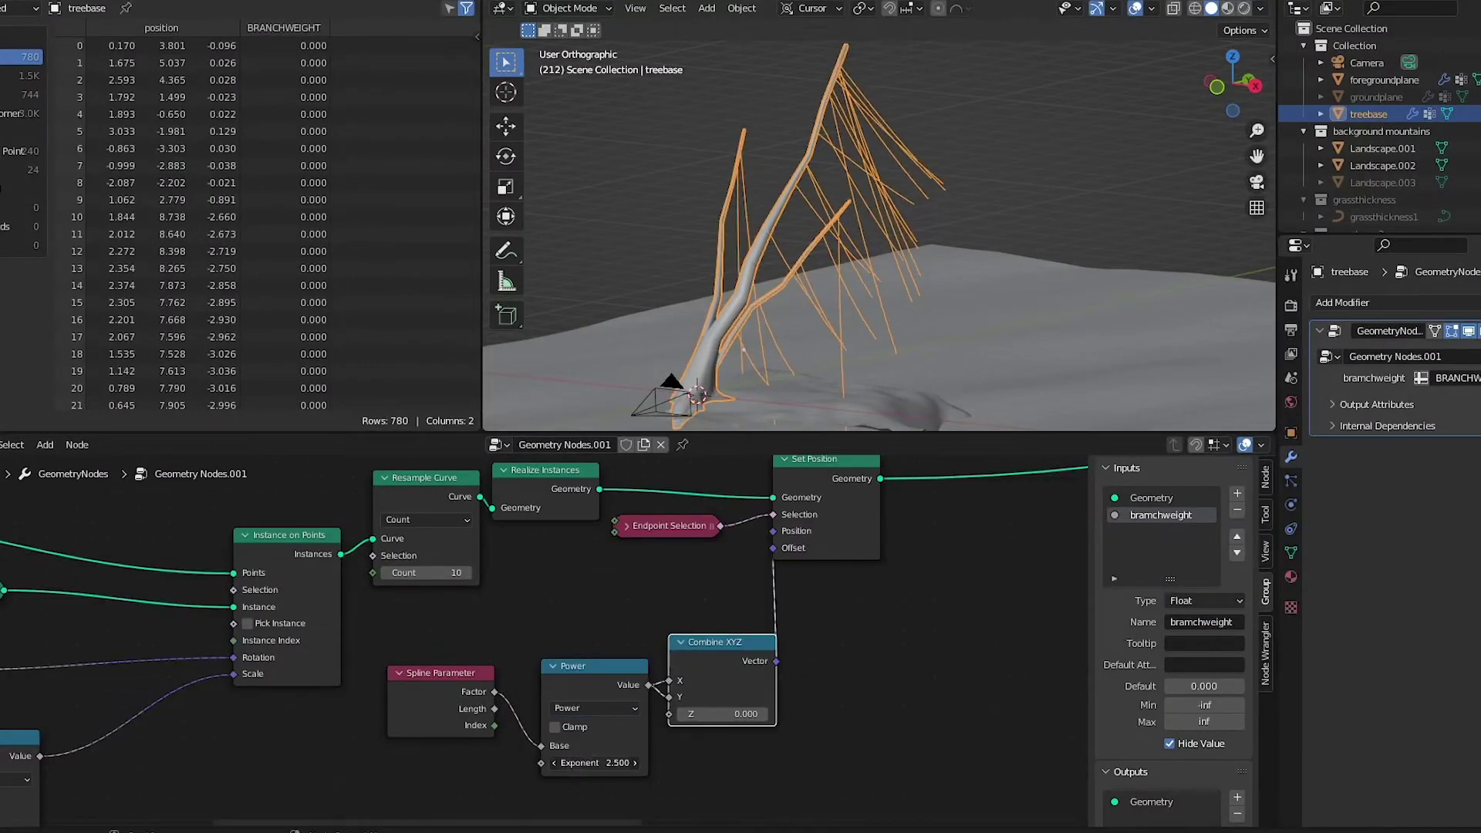
Set the branch Endpoint Selection's End Size to 4 and the Power node's exponent to 17.8.
key("ctrl+z")
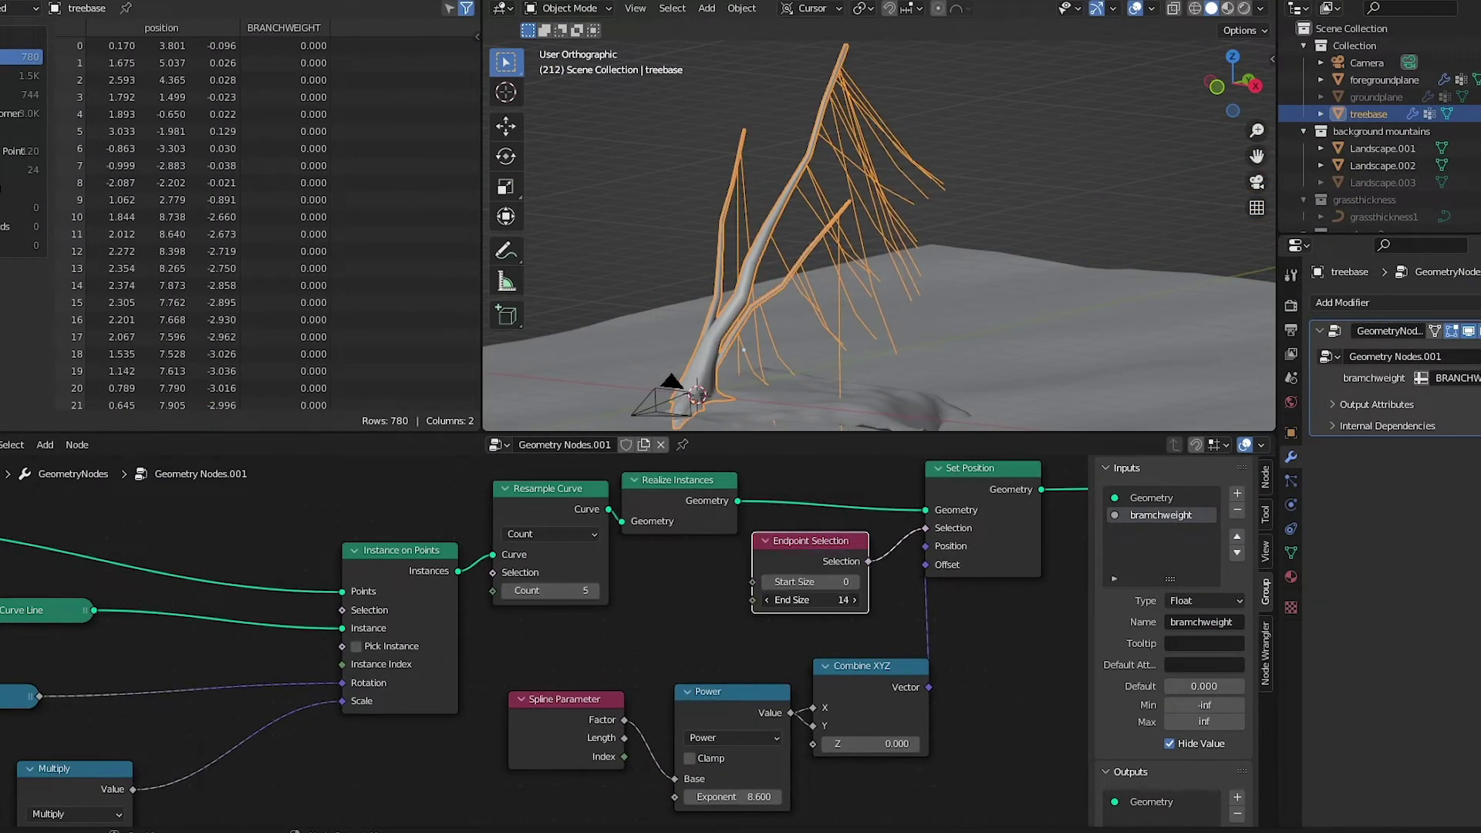
left_click_drag(810, 599, 779, 599)
left_click_drag(733, 797, 698, 797)
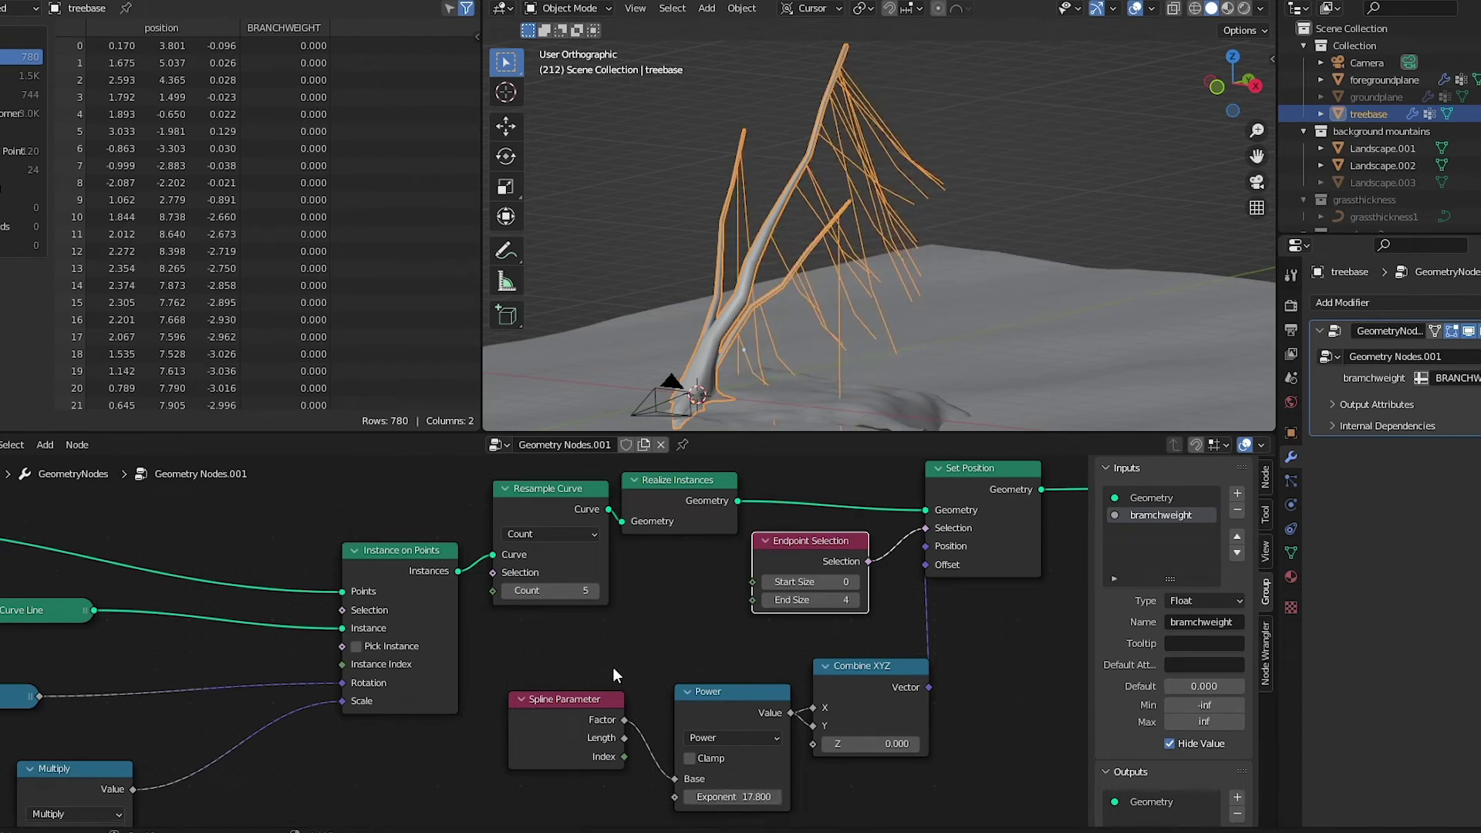
scroll(614, 676, "up", 6, "ctrl")
middle_click_drag(451, 568, 139, 542)
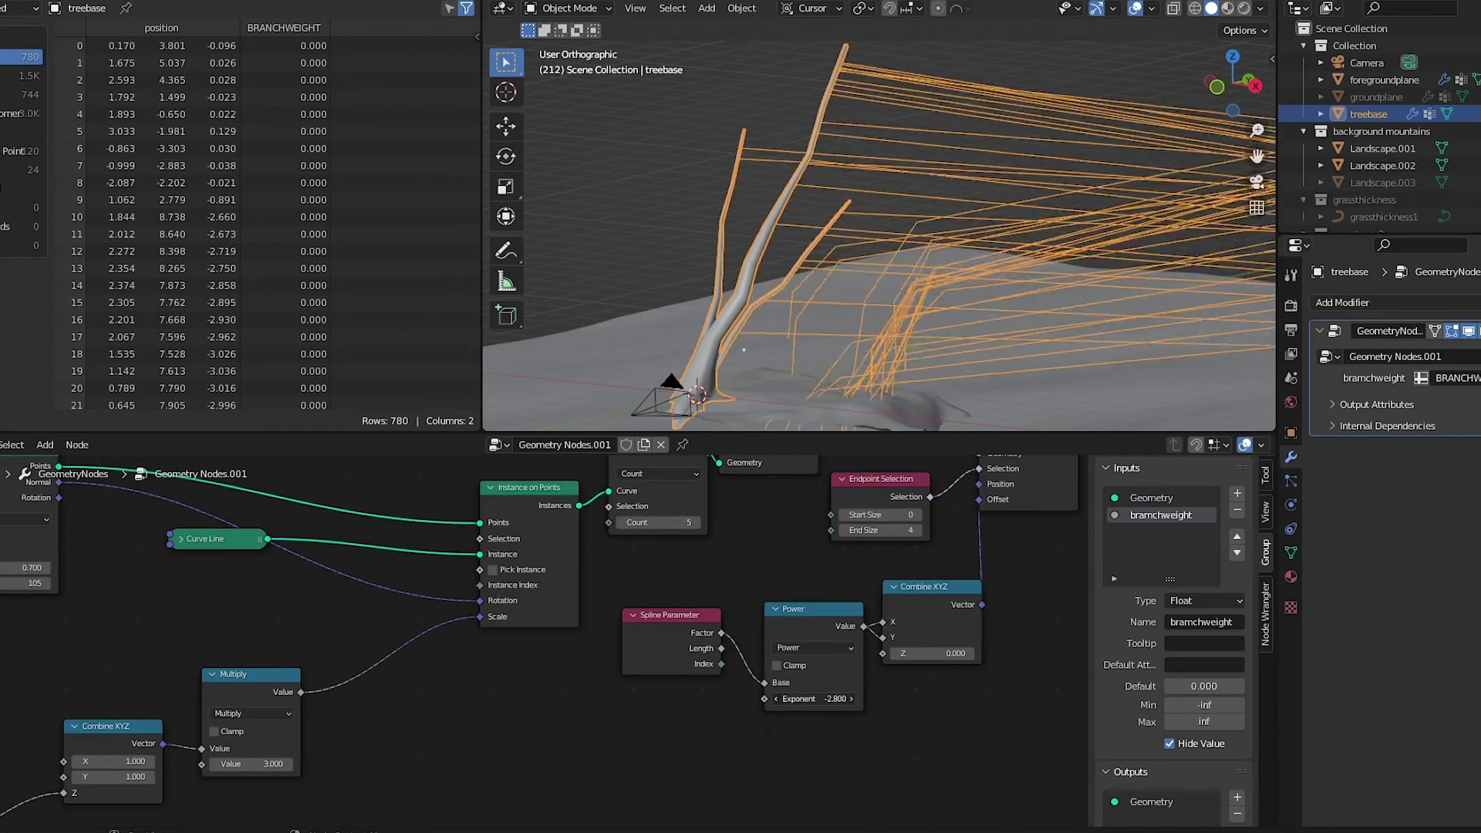